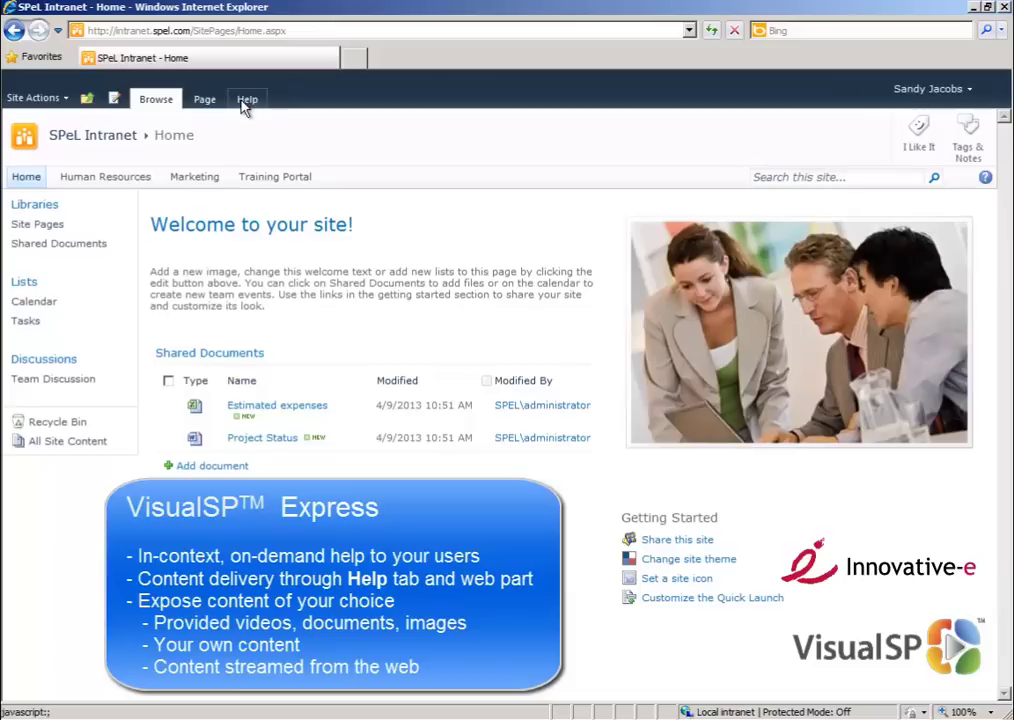
Play the "Editing a web page" help video for the home page in full screen, then close it
left_click(245, 101)
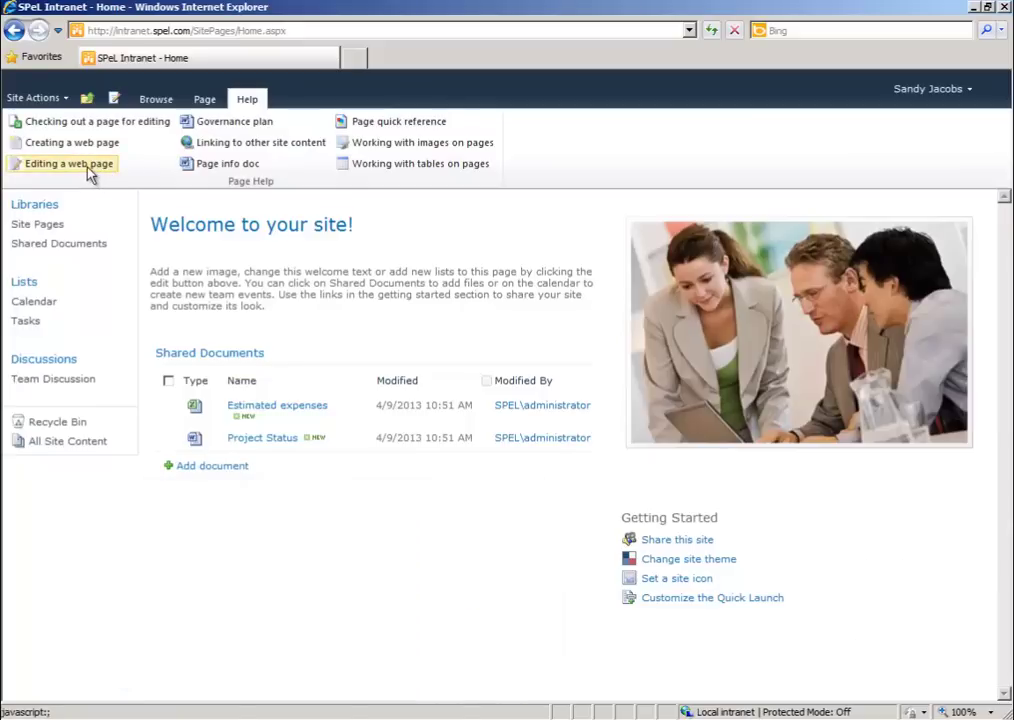
left_click(88, 165)
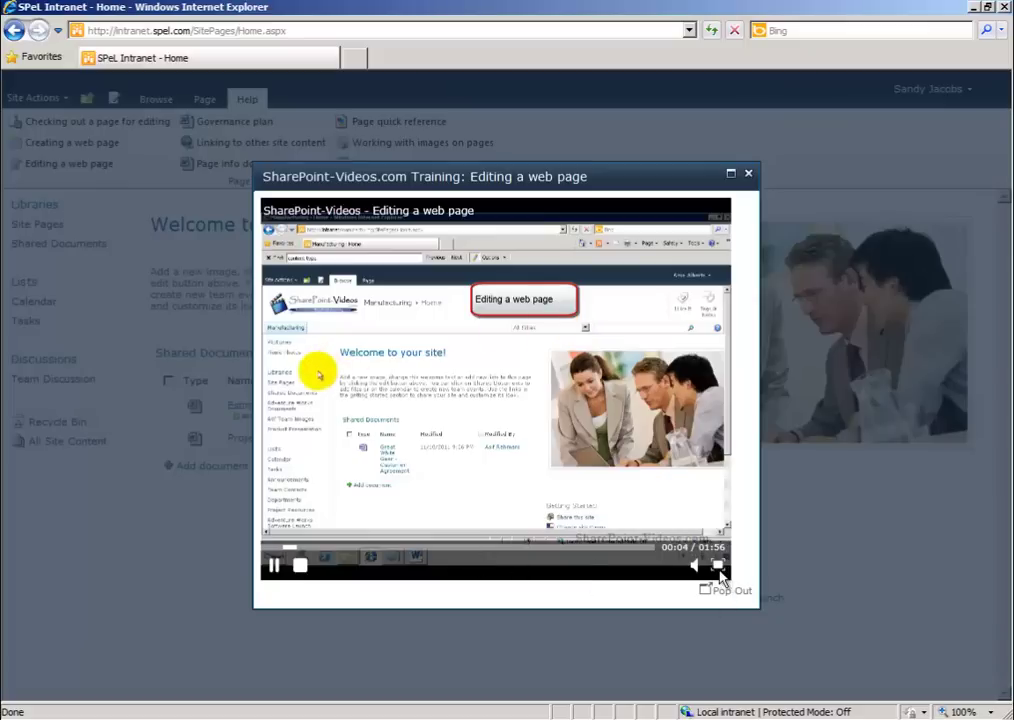
left_click(727, 594)
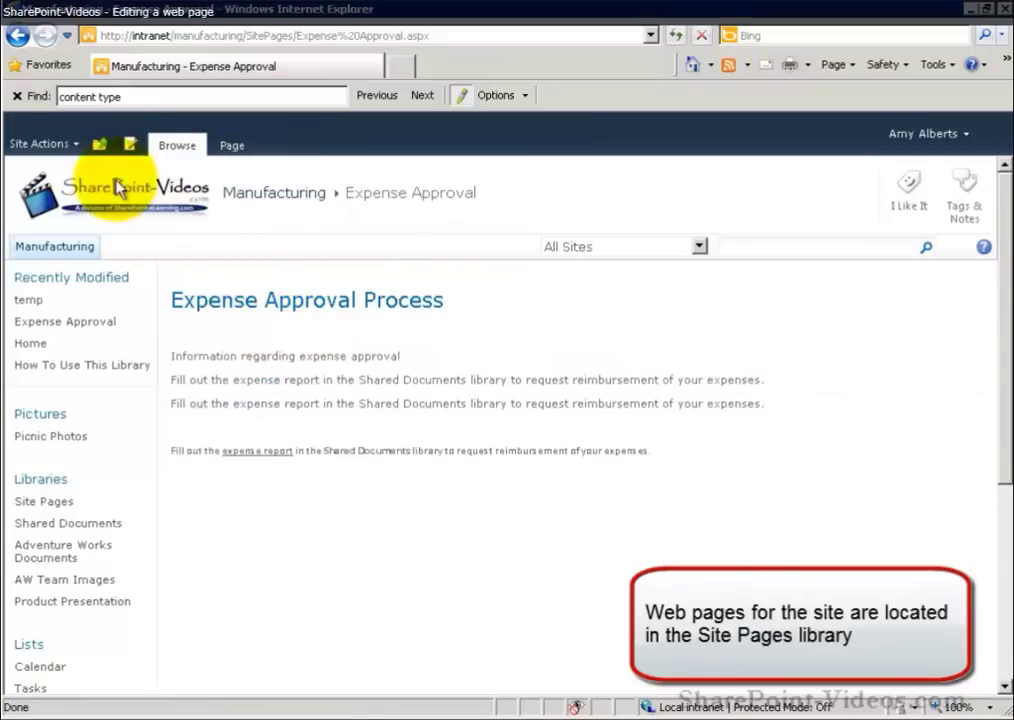
key("Escape")
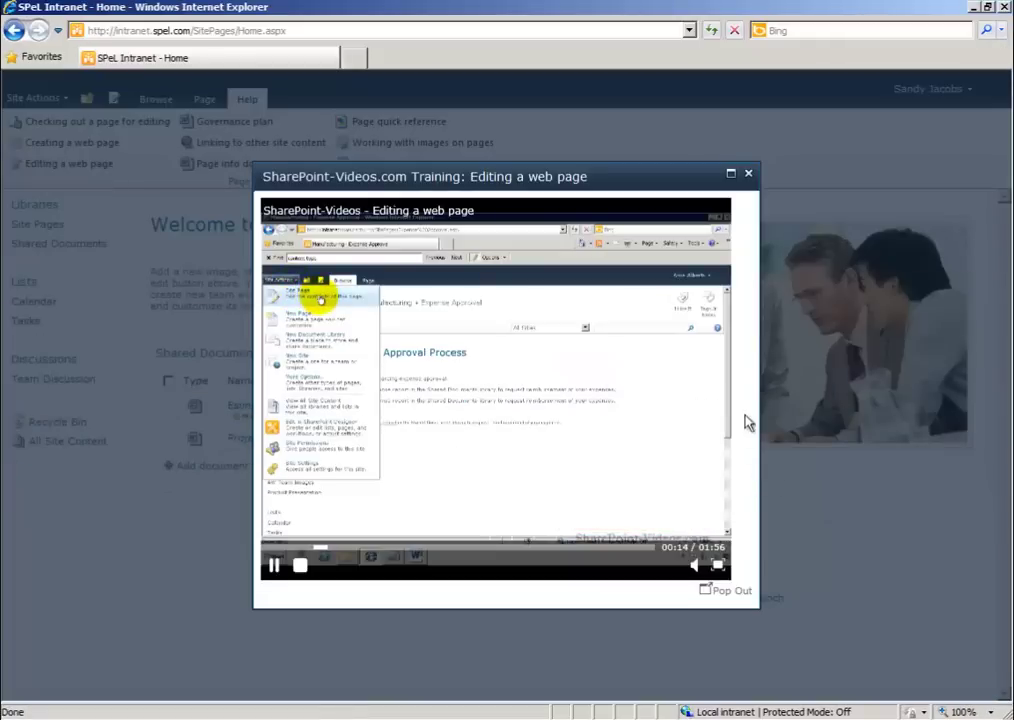
left_click(749, 177)
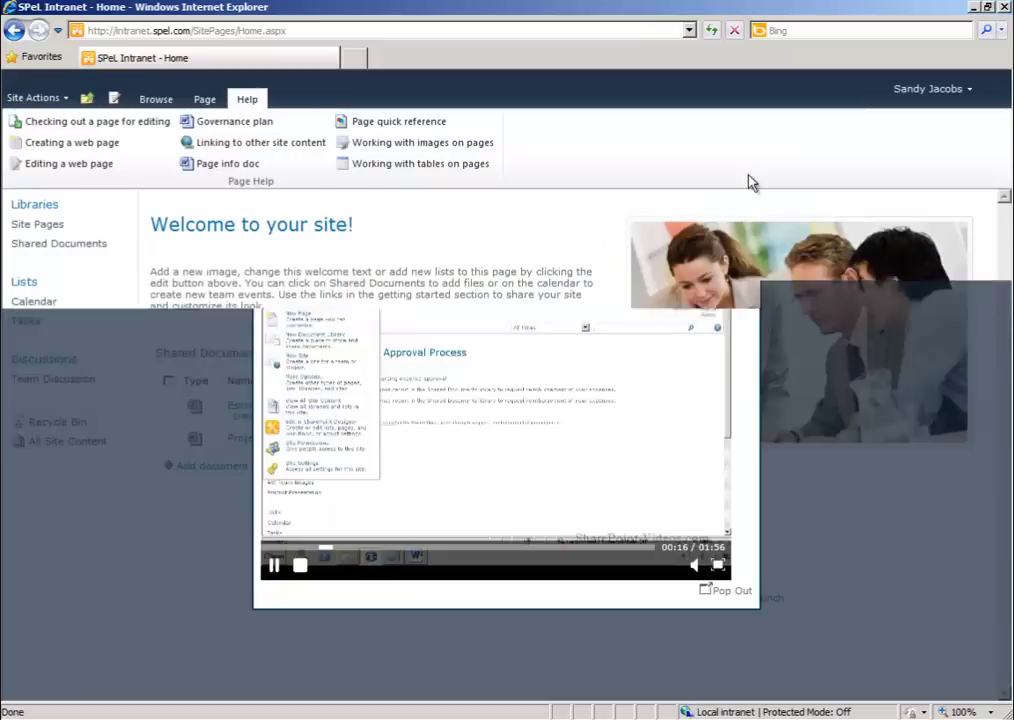
View the "Page quick reference" image and the "Page info doc" document from the page help, closing each one
left_click(398, 126)
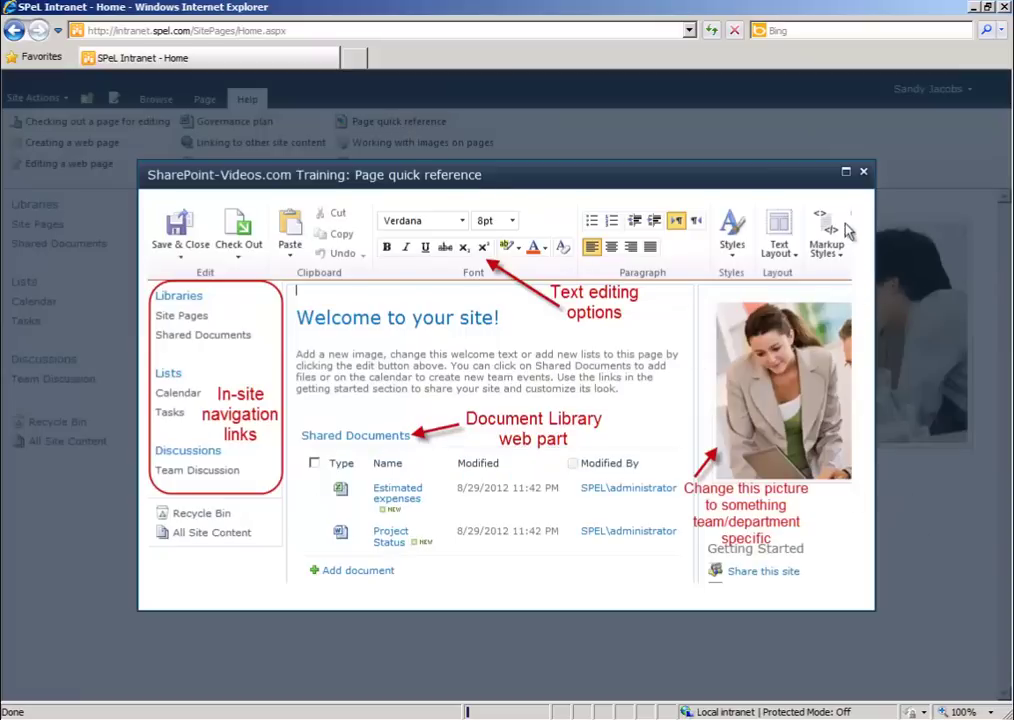
left_click(863, 171)
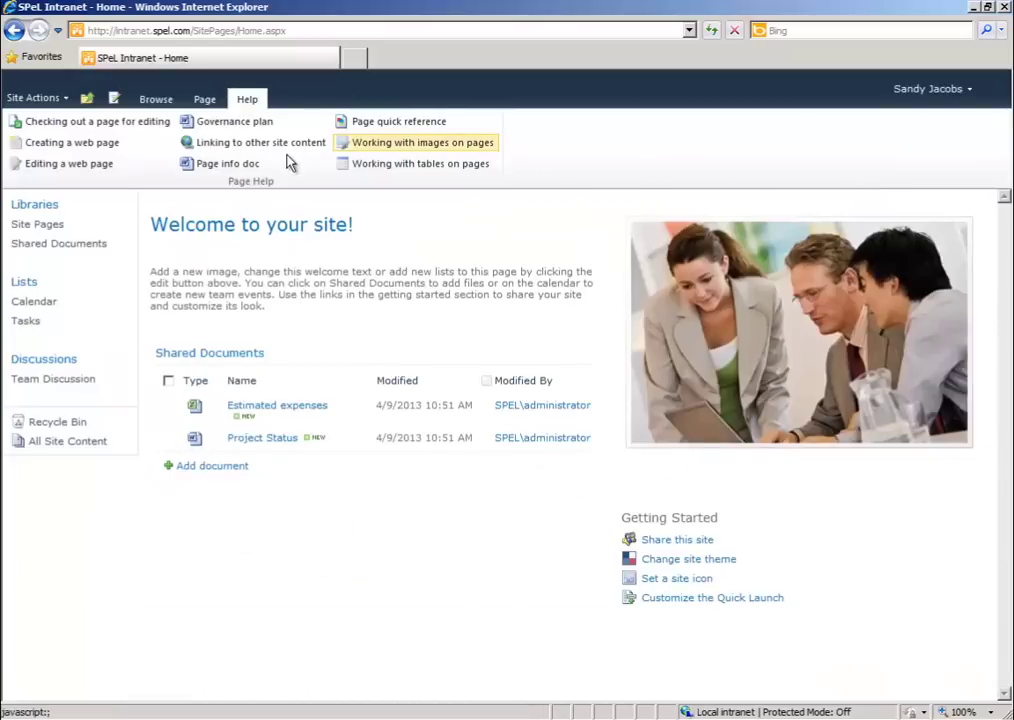
left_click(225, 173)
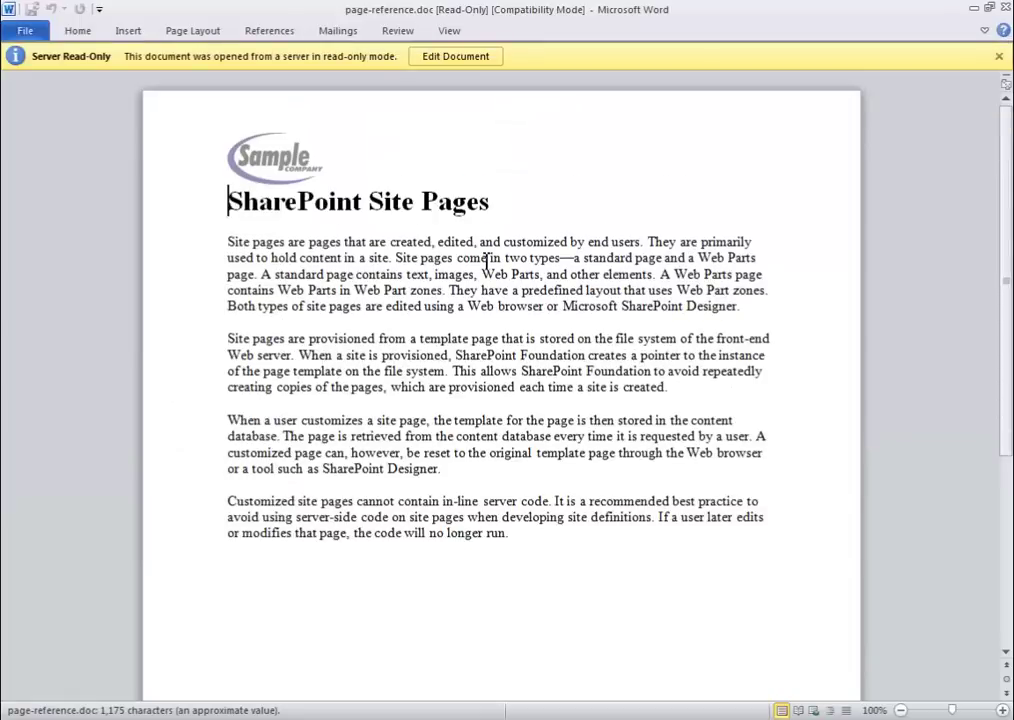
left_click(1005, 9)
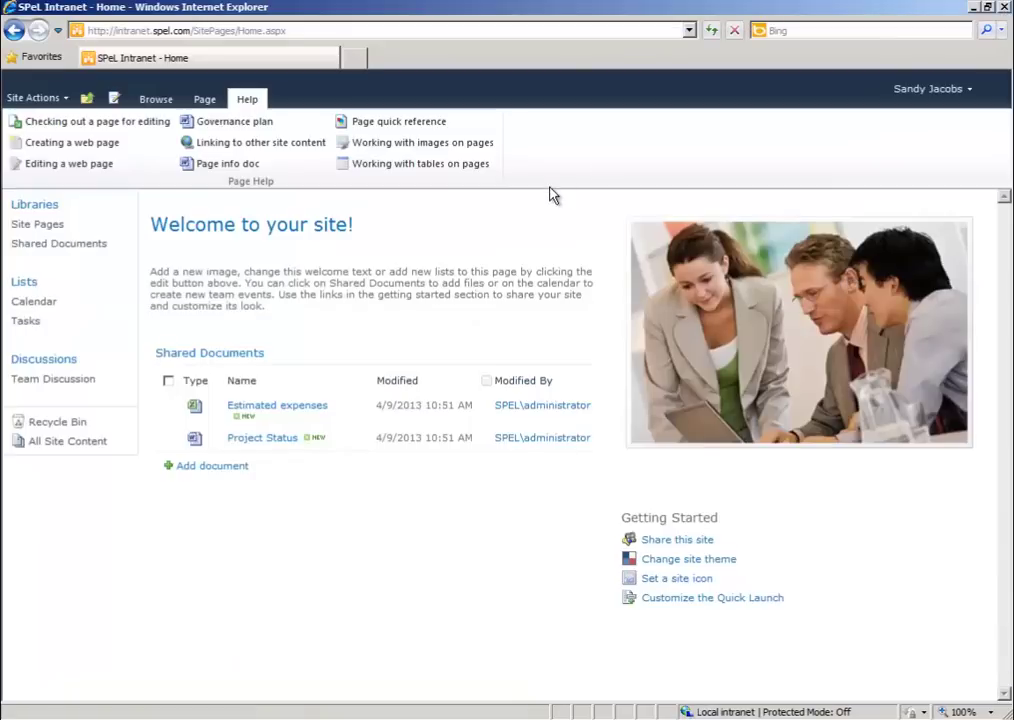
In the Shared Documents library's help, view the "Send a document to another library" video and the "Document Library quick reference", closing each
left_click(86, 248)
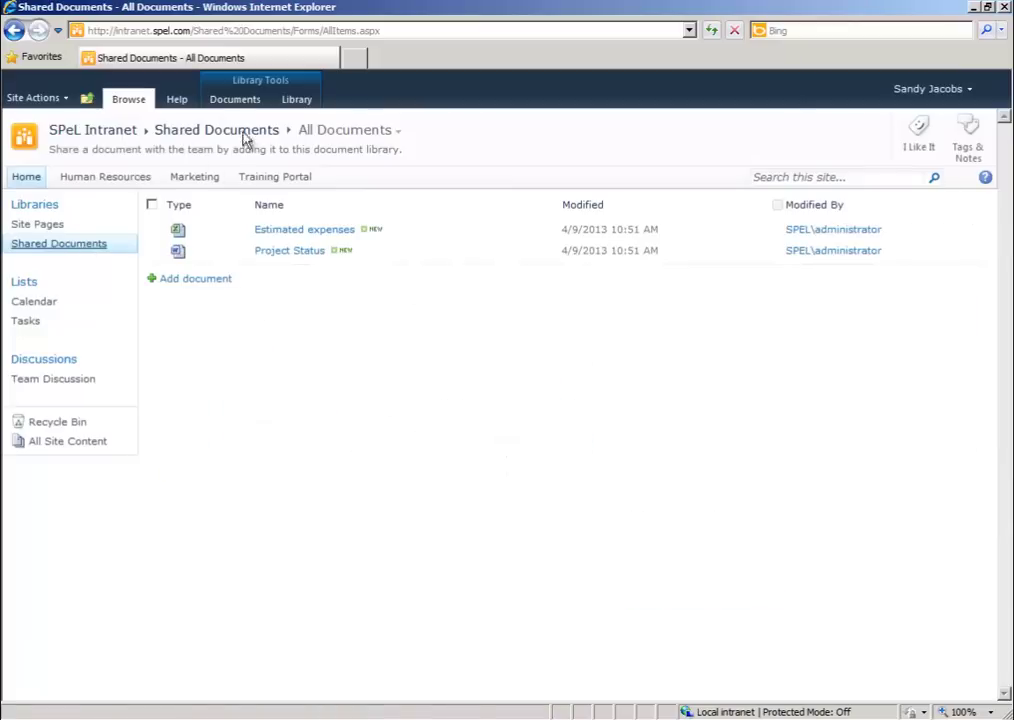
left_click(177, 101)
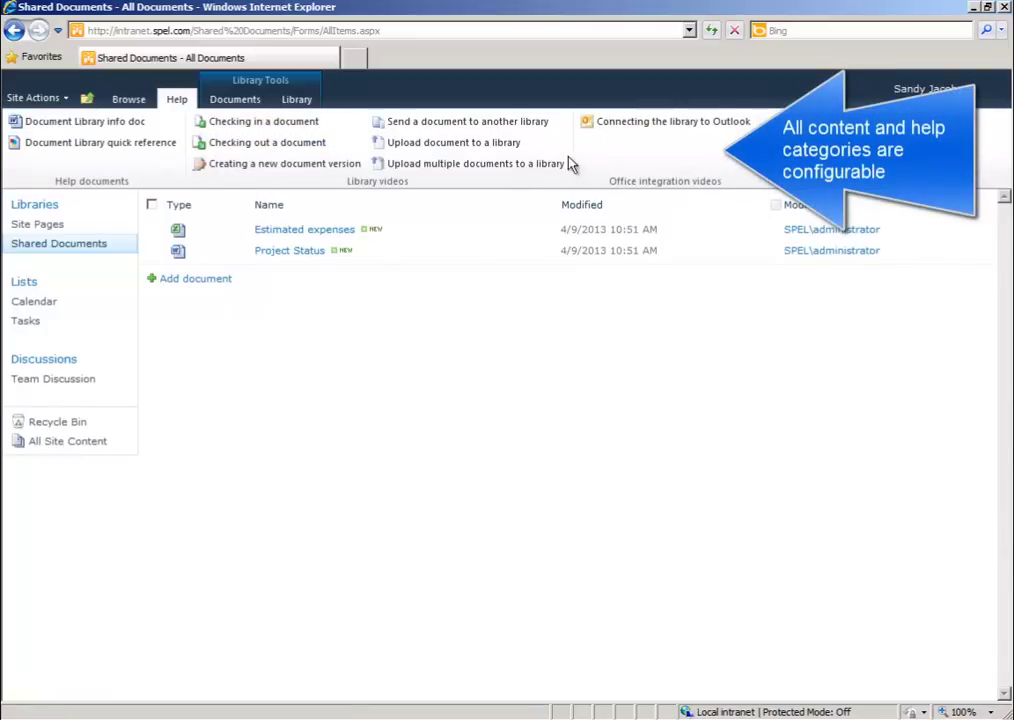
left_click(506, 125)
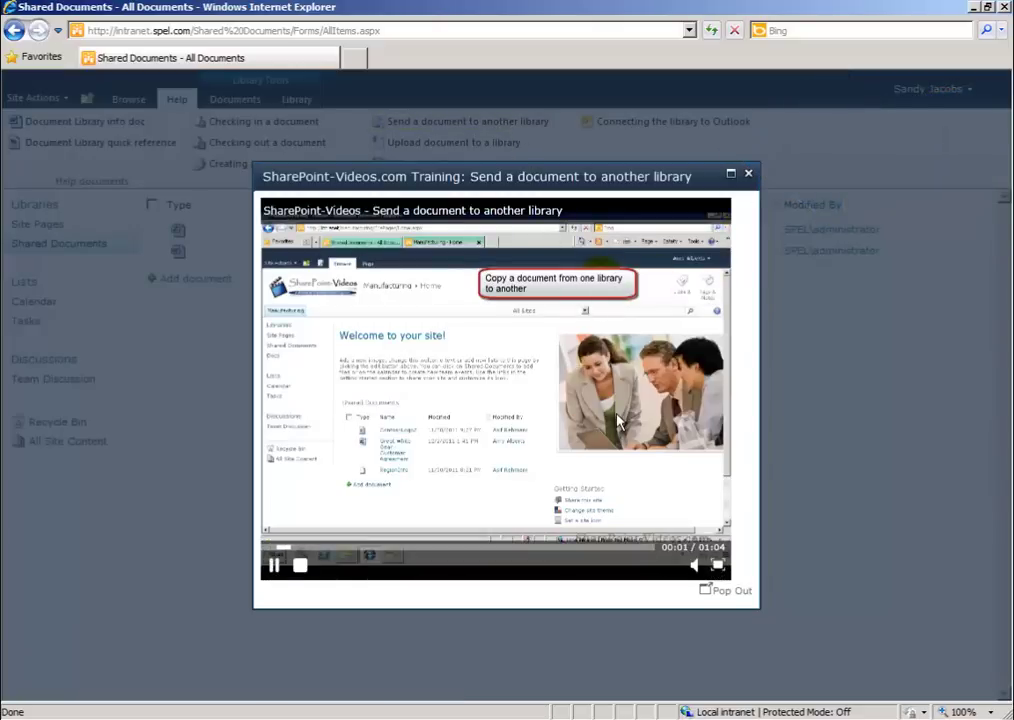
left_click(749, 178)
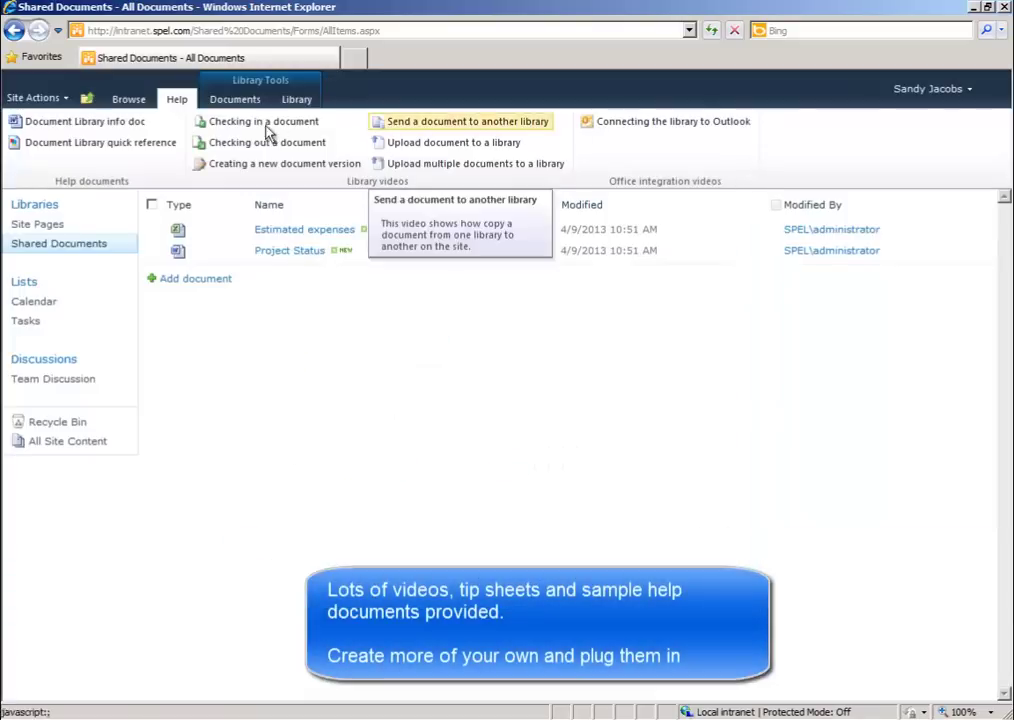
left_click(157, 146)
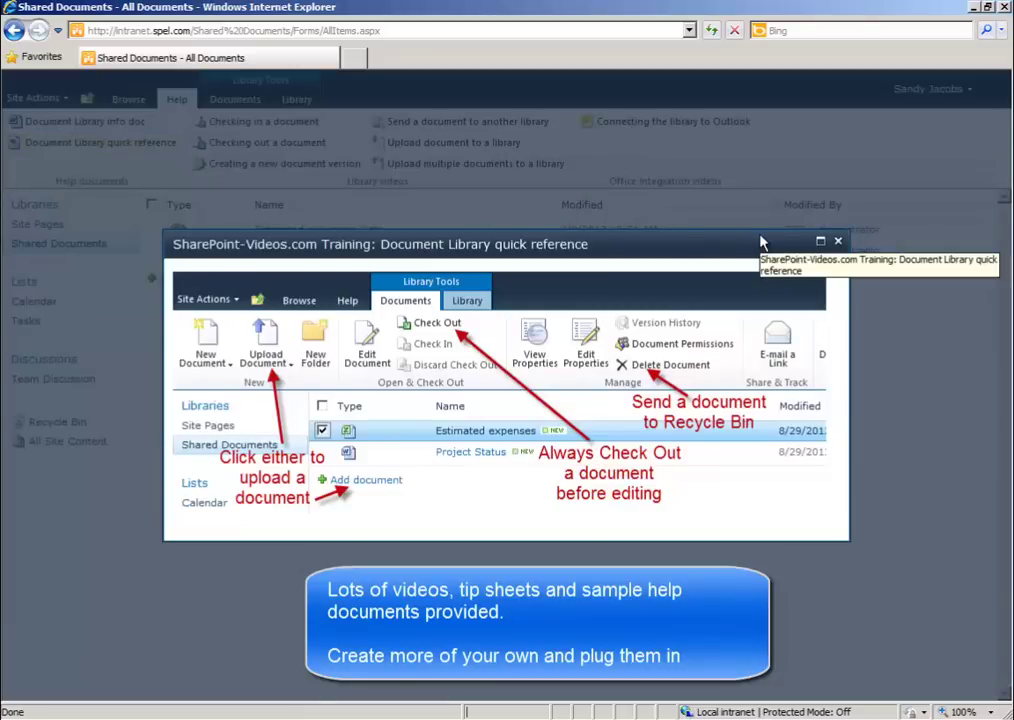
left_click(839, 244)
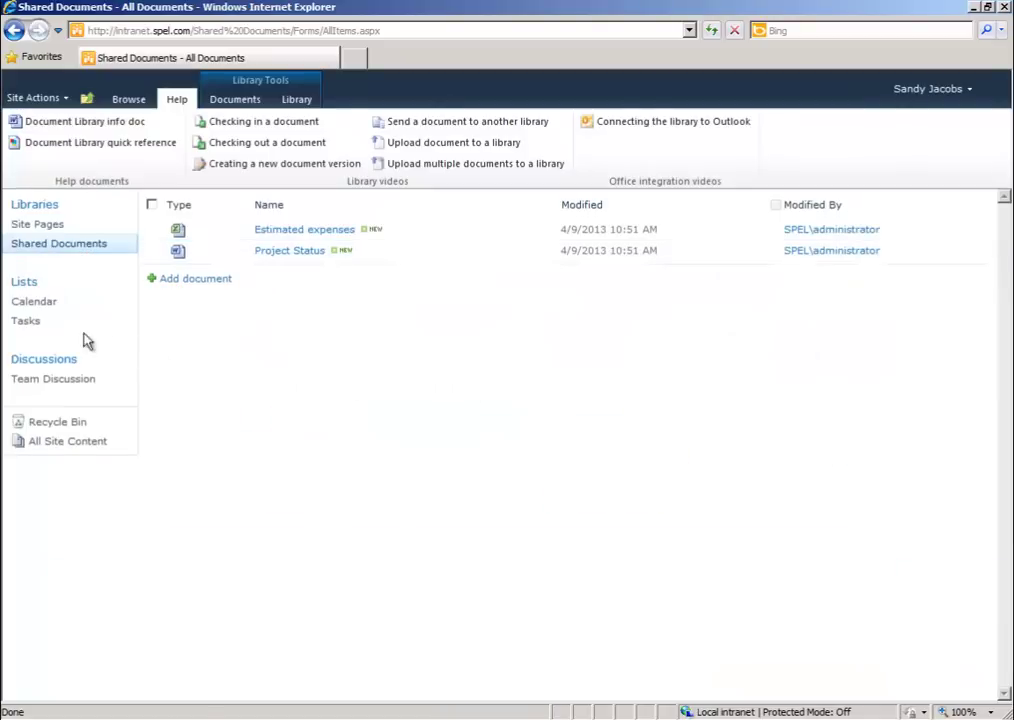
Display the help content offered for the Tasks list and for the Calendar of the SPeL Intranet site
left_click(31, 324)
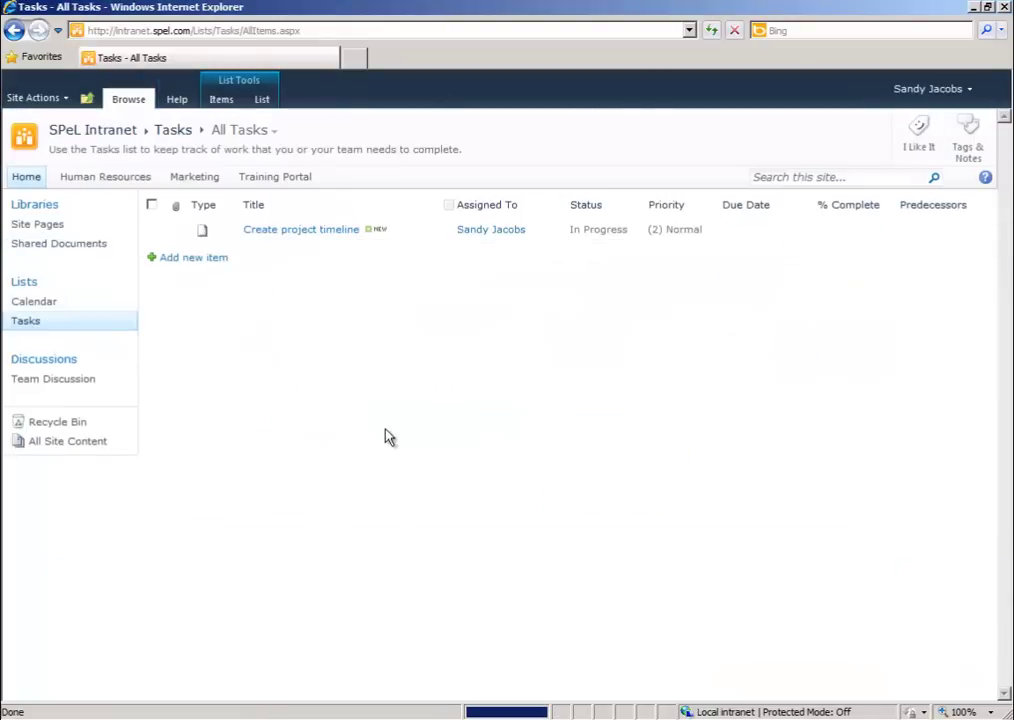
left_click(177, 100)
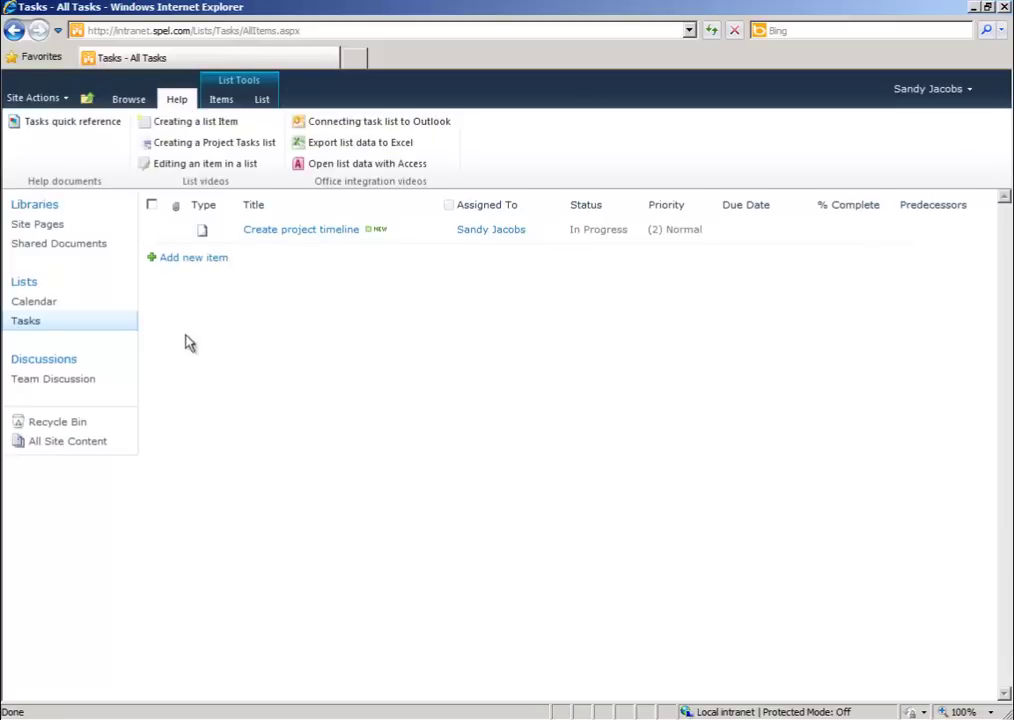
left_click(91, 300)
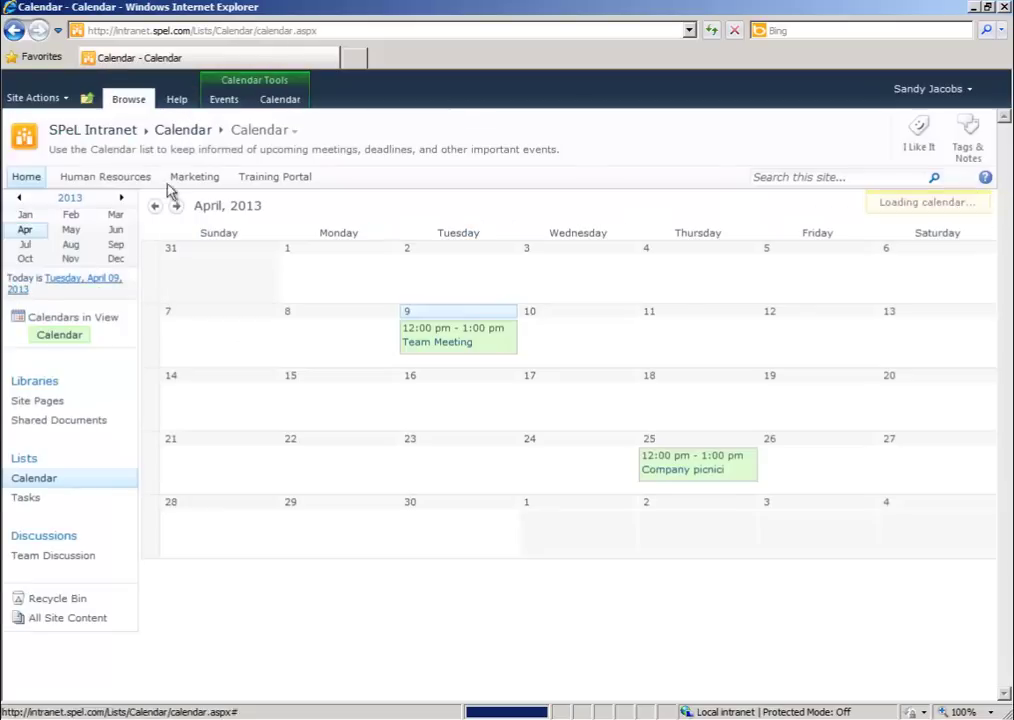
left_click(182, 100)
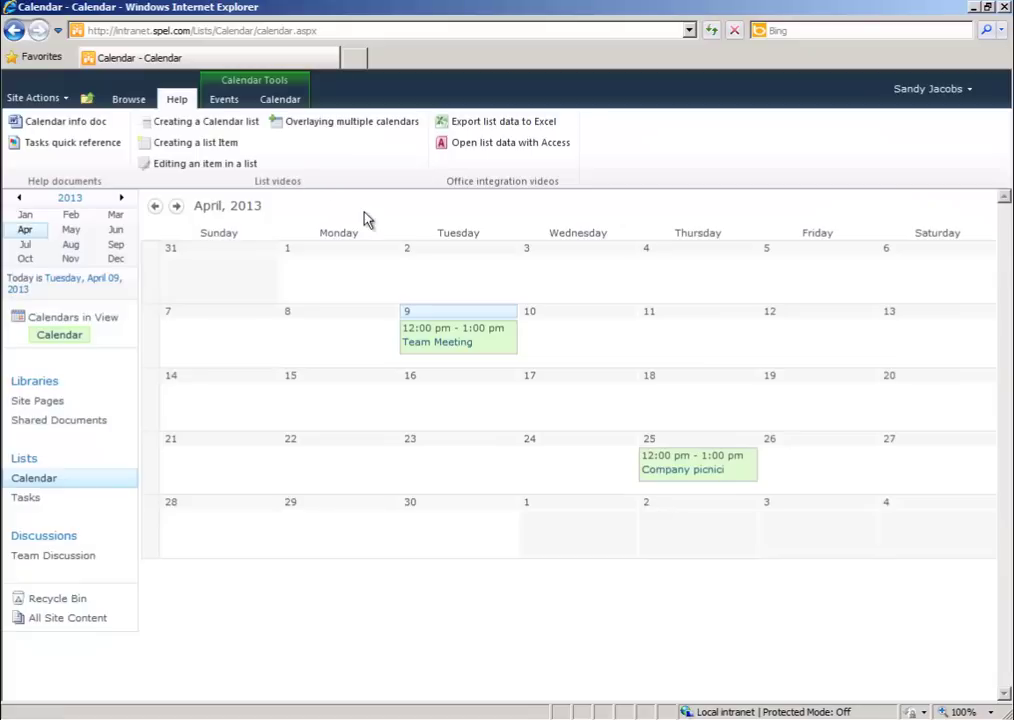
Open the Human Resources subsite from the full site content listing and display its page help
left_click(74, 618)
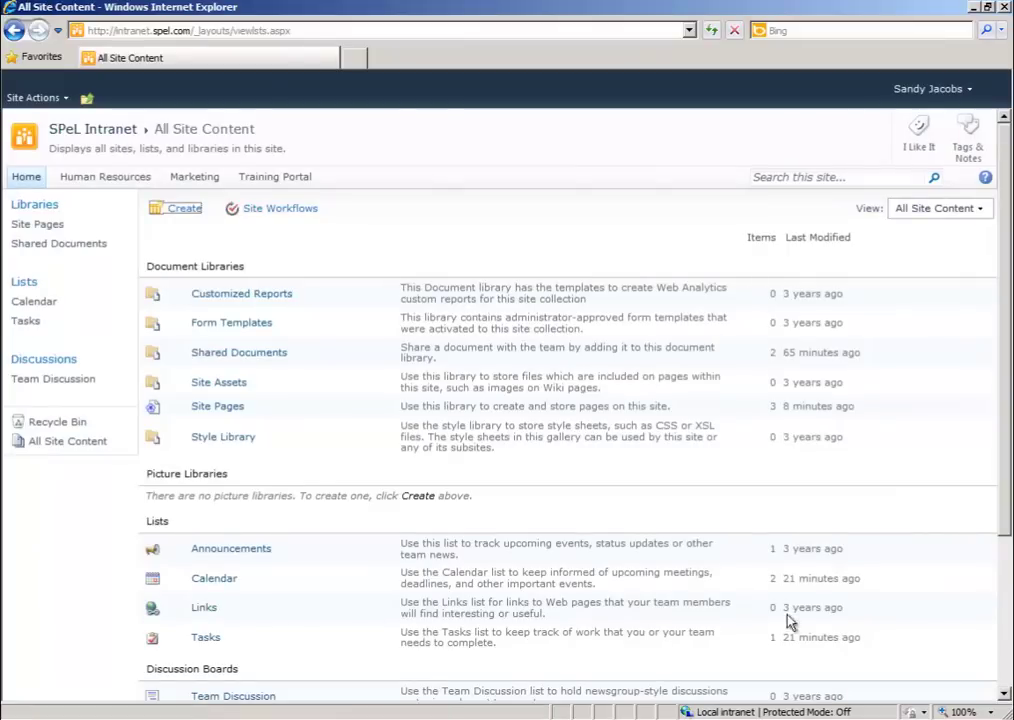
left_click(1006, 630)
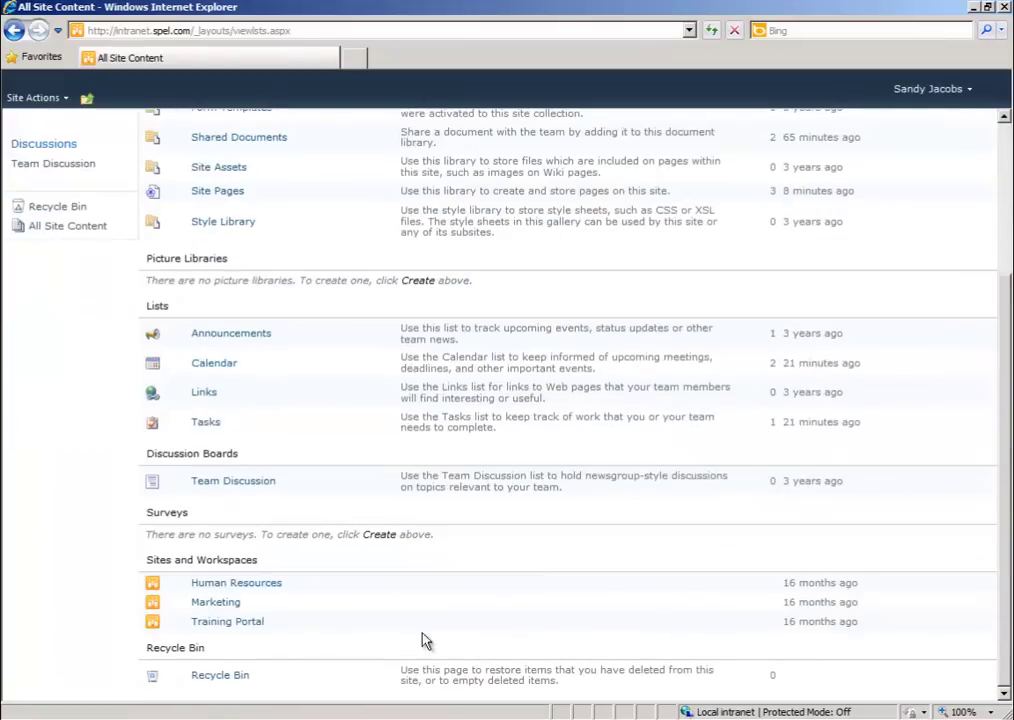
left_click(262, 586)
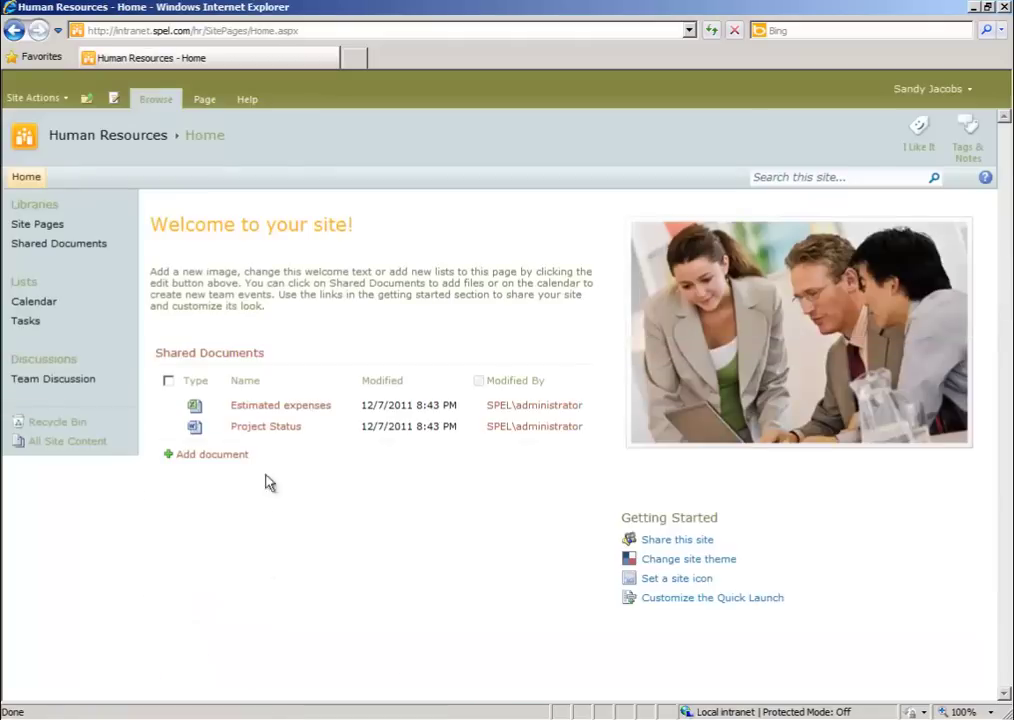
left_click(250, 99)
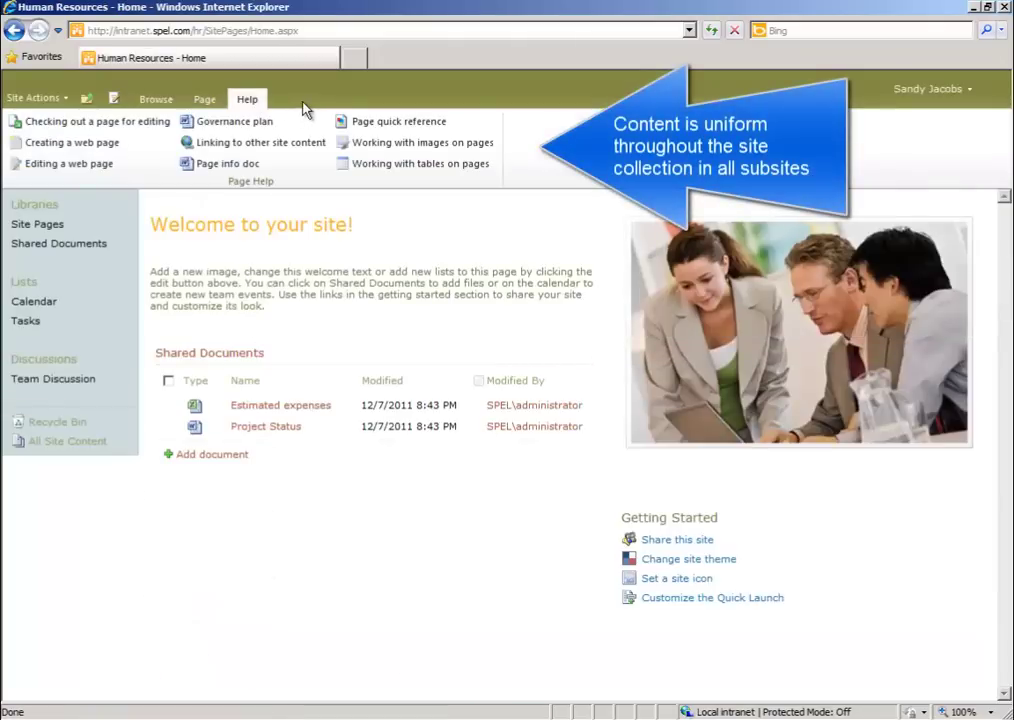
Display the help content for the Human Resources subsite's Calendar and Tasks list
left_click(34, 301)
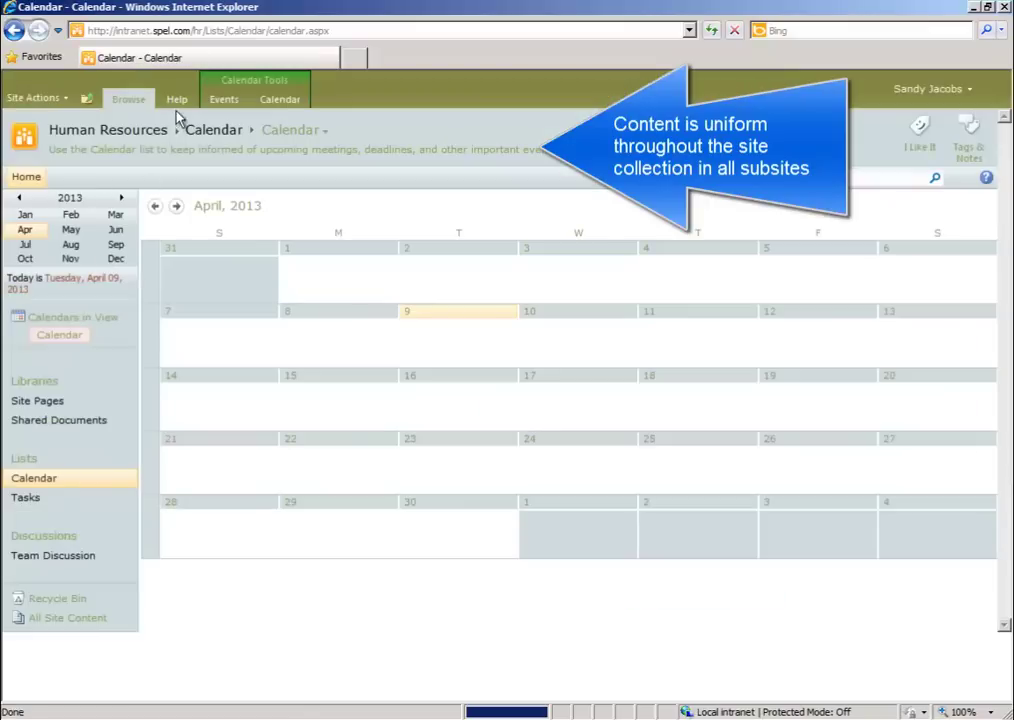
left_click(176, 99)
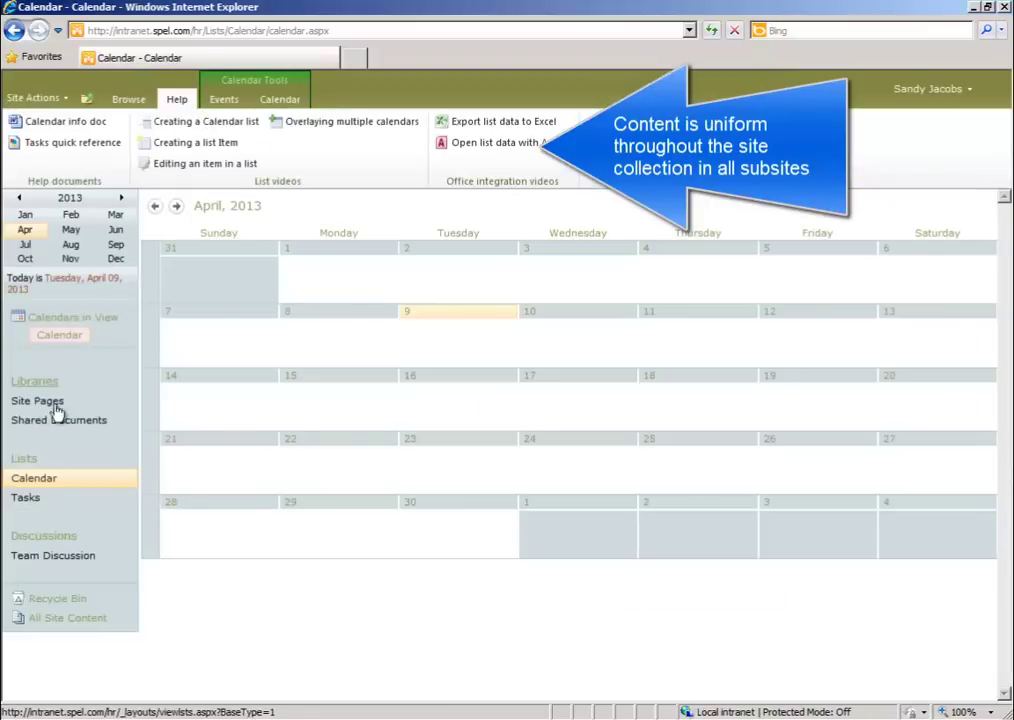
left_click(25, 497)
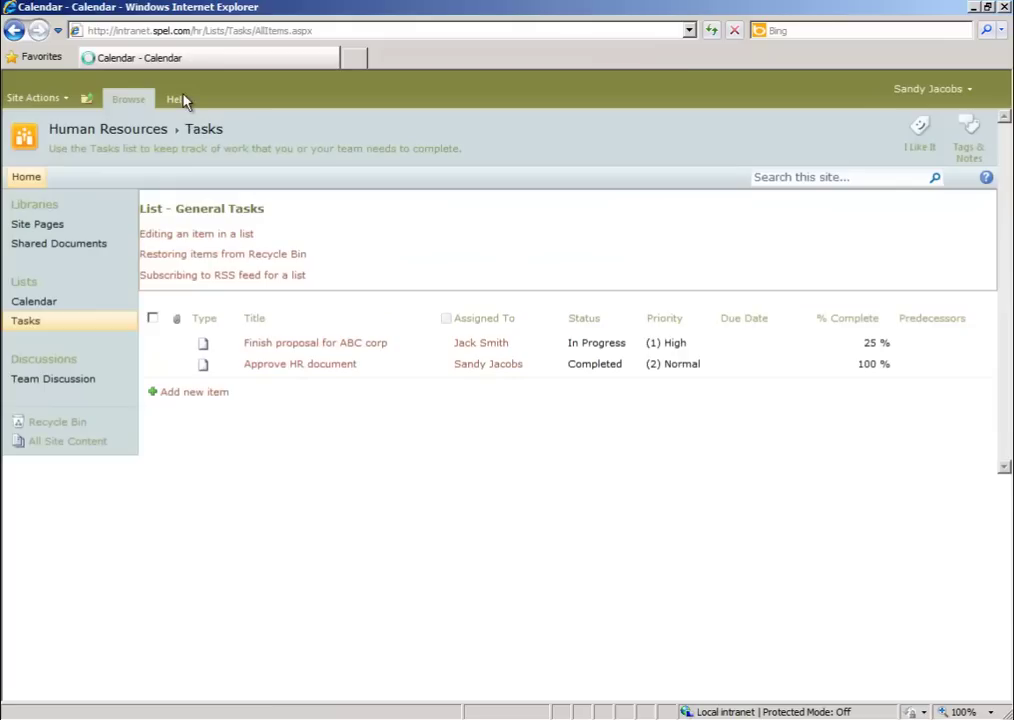
left_click(180, 99)
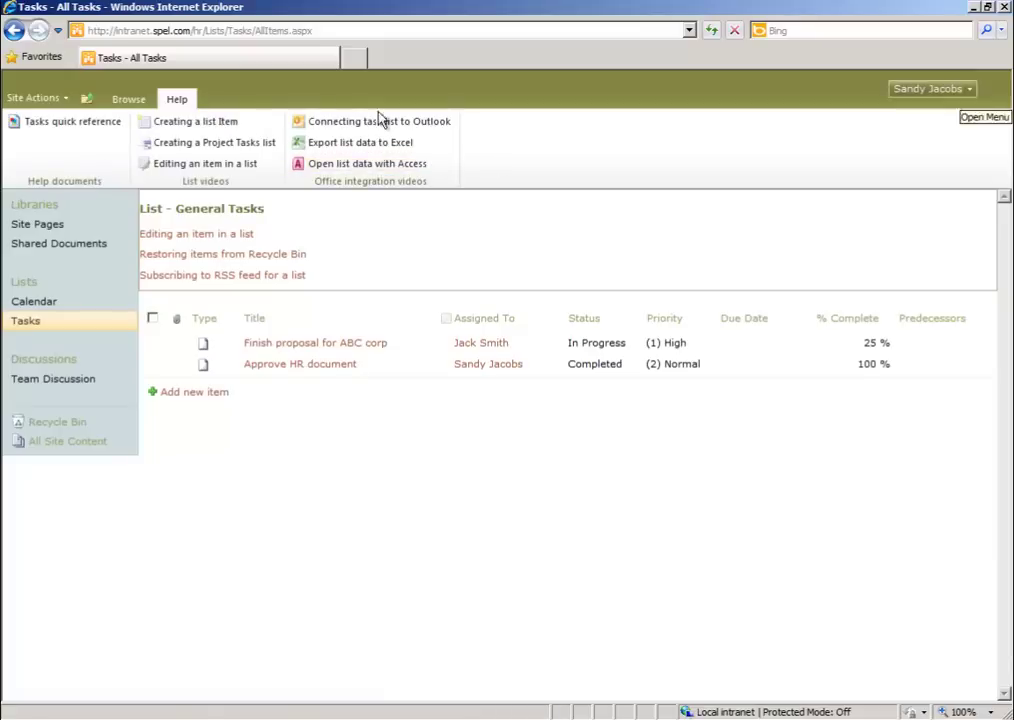
Open the Human Resources site settings, play the "Managing user alerts" video from their help, and close it
left_click(34, 99)
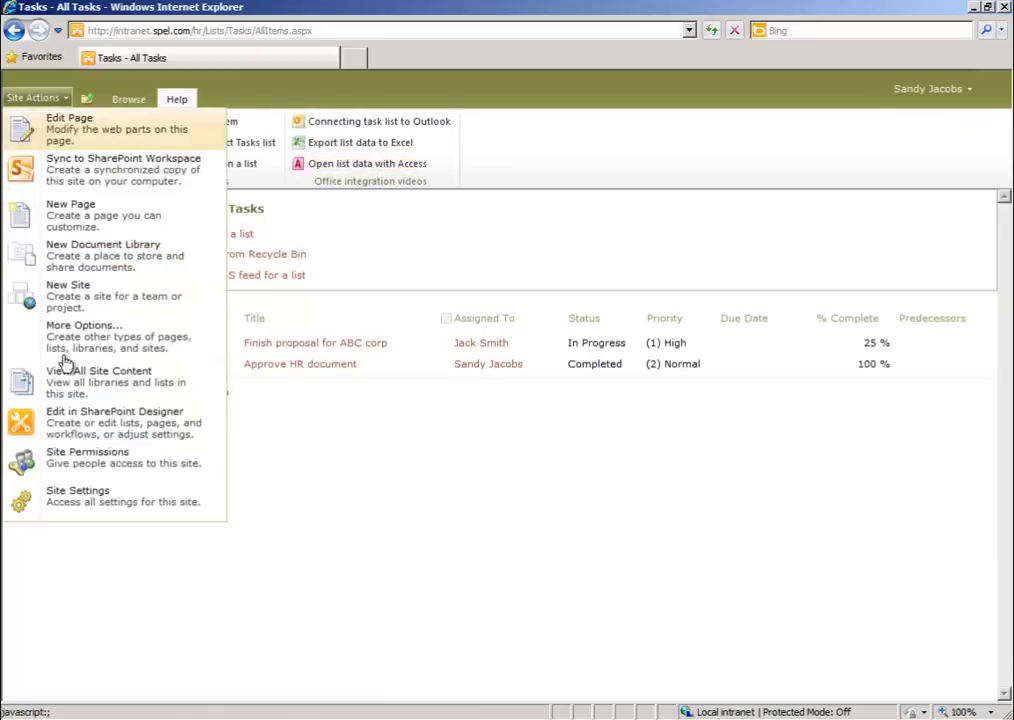
left_click(128, 502)
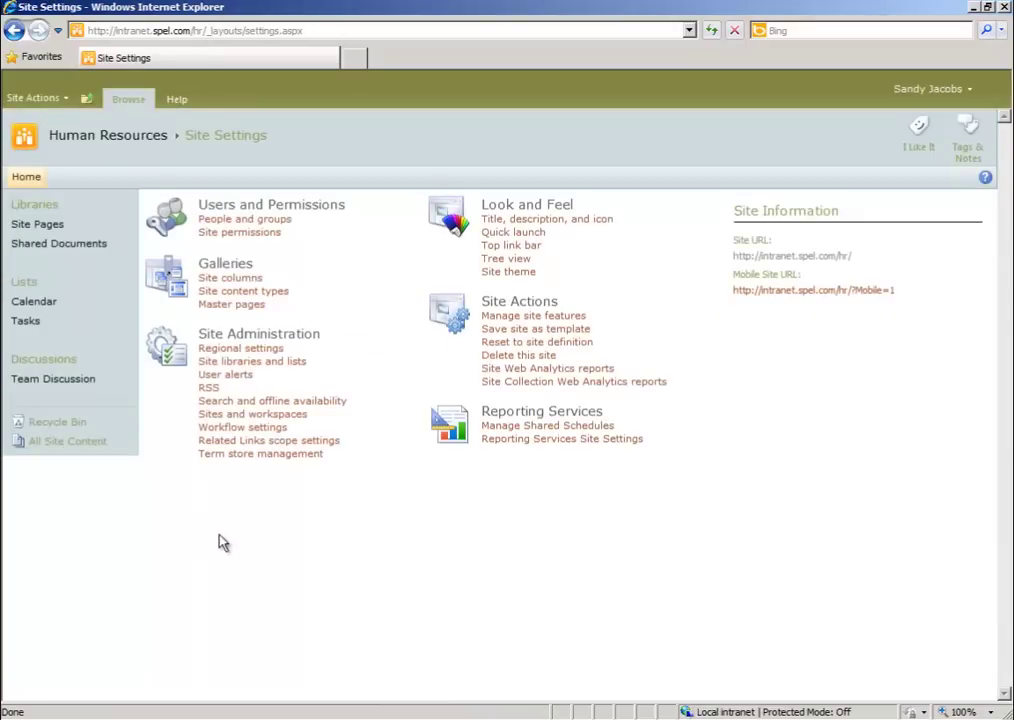
left_click(178, 101)
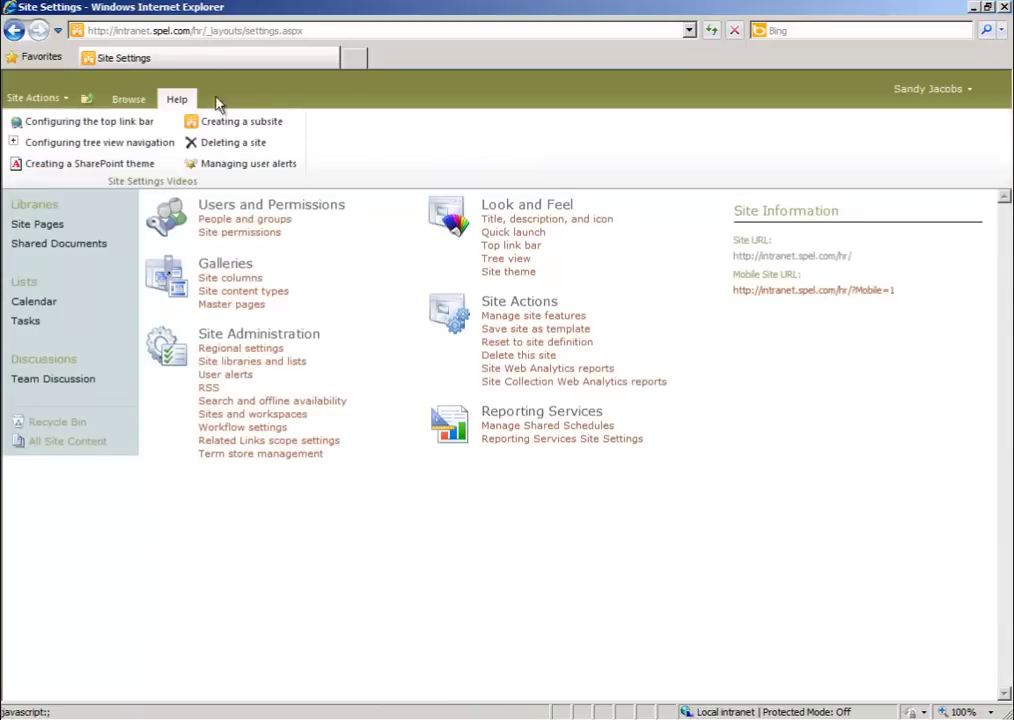
left_click(265, 164)
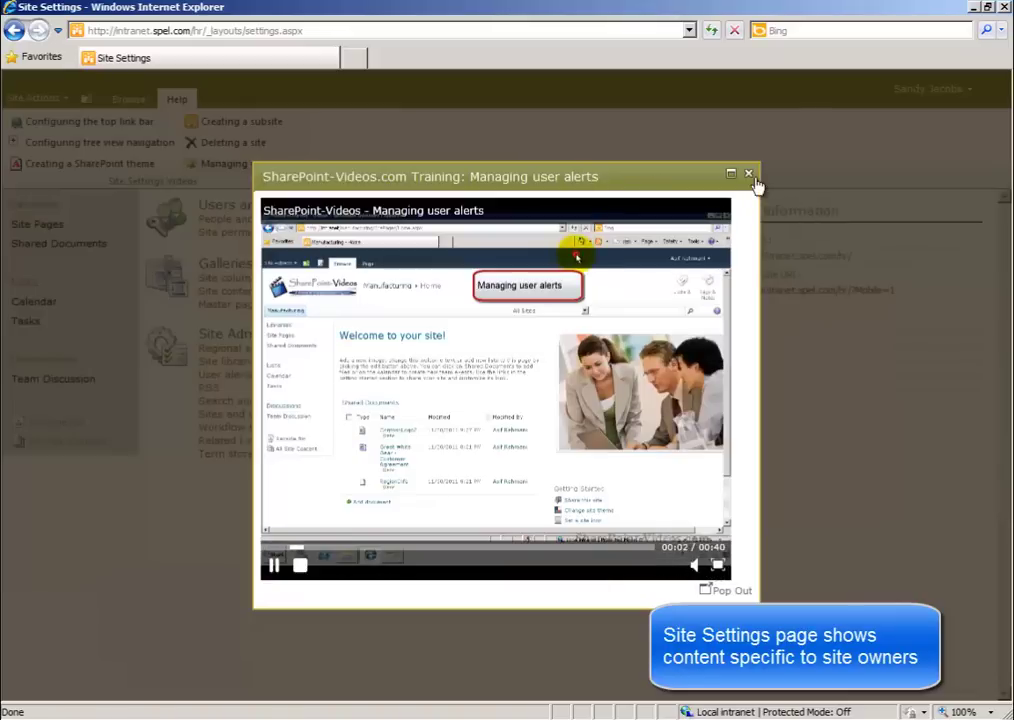
left_click(748, 174)
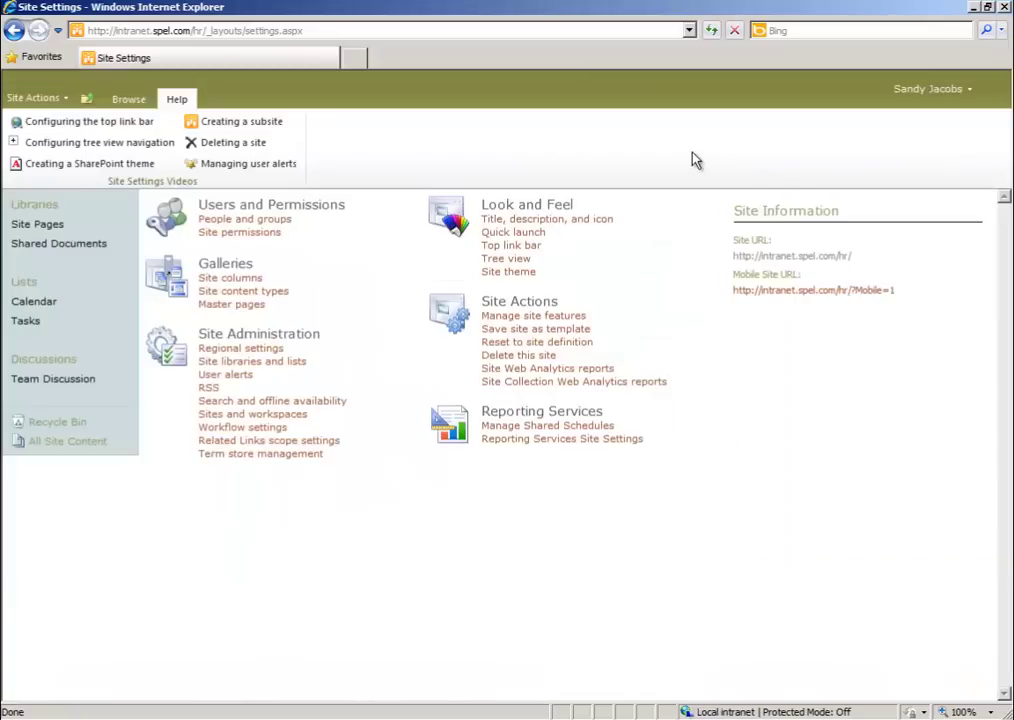
Return to the parent SPeL Intranet site and open its Site Settings page
left_click(87, 98)
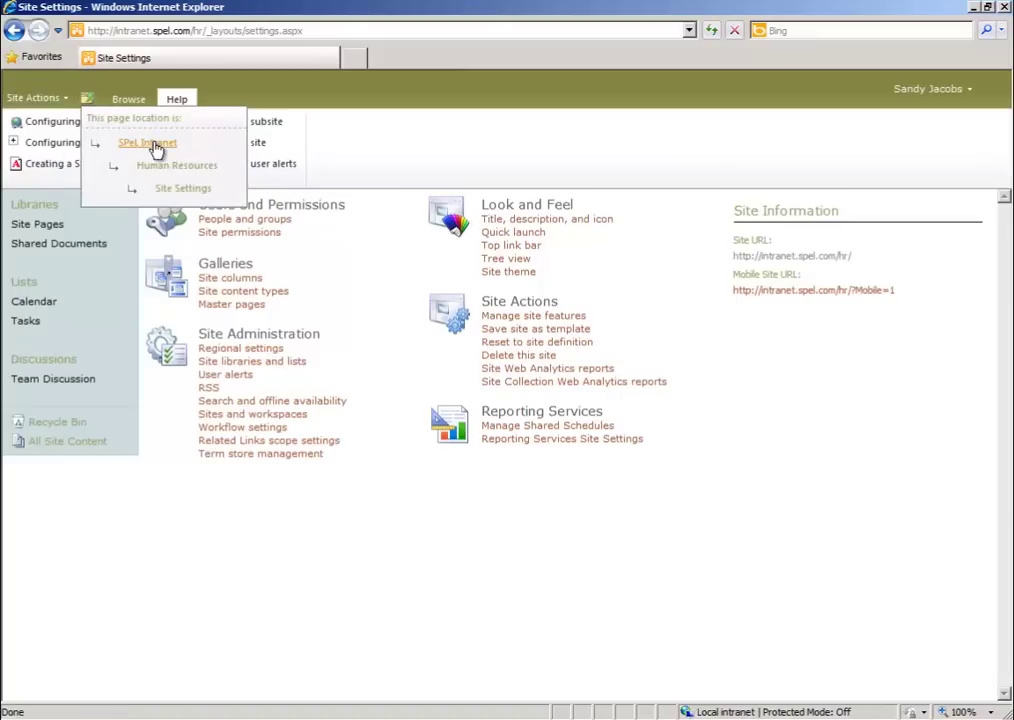
left_click(150, 143)
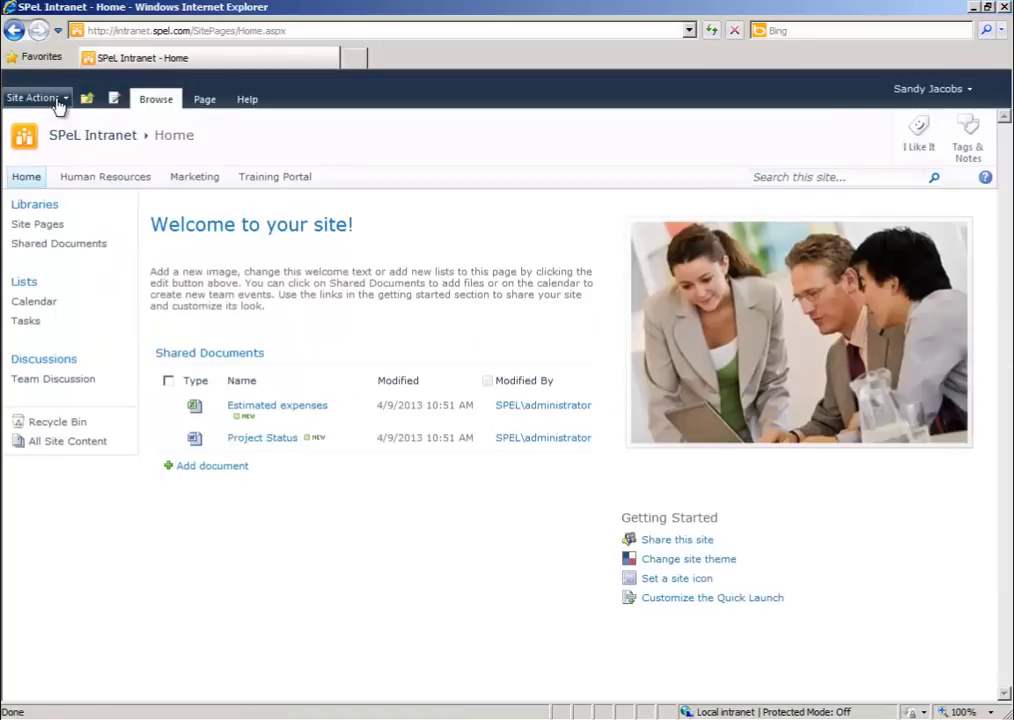
left_click(35, 99)
left_click(128, 503)
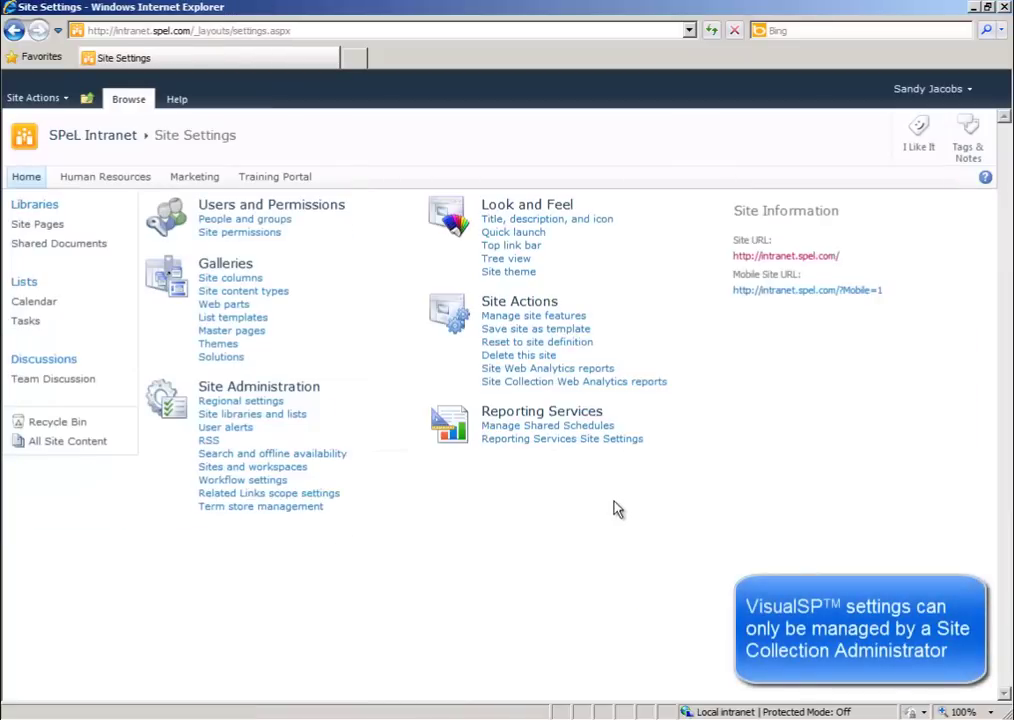
Sign in as a different user by entering the site collection administrator's username and account password
left_click(955, 92)
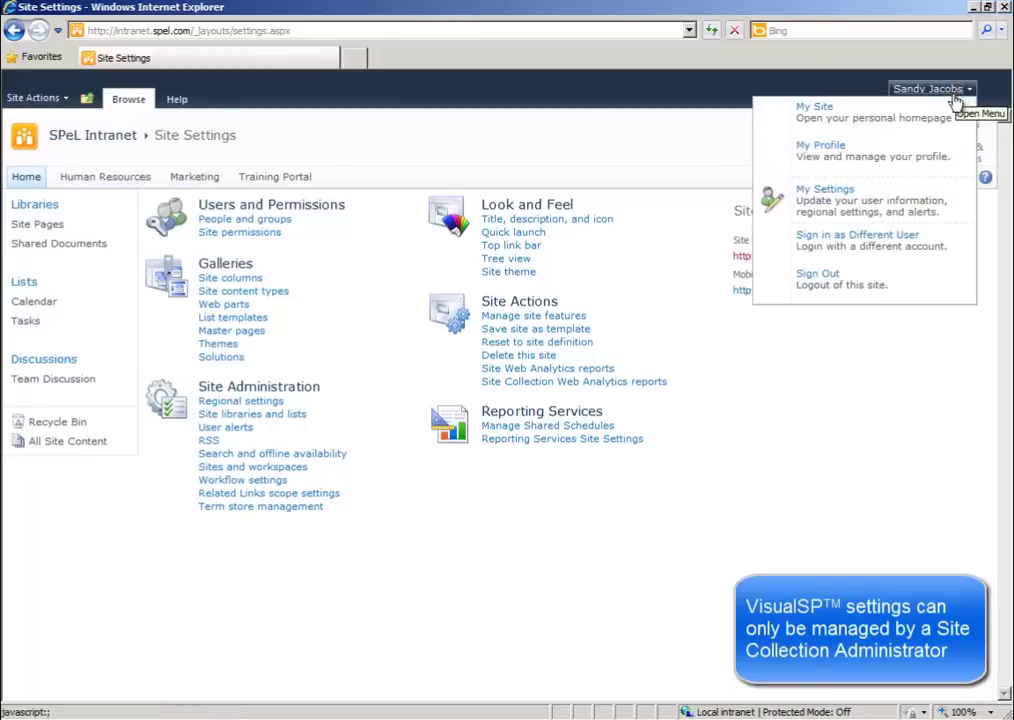
left_click(913, 256)
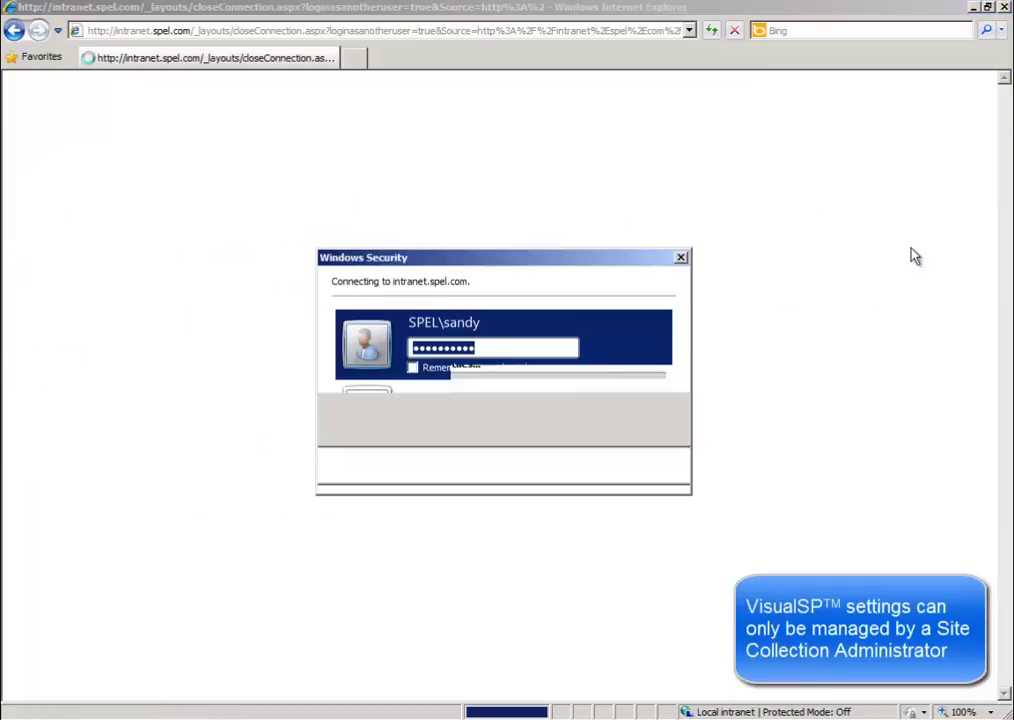
left_click(474, 418)
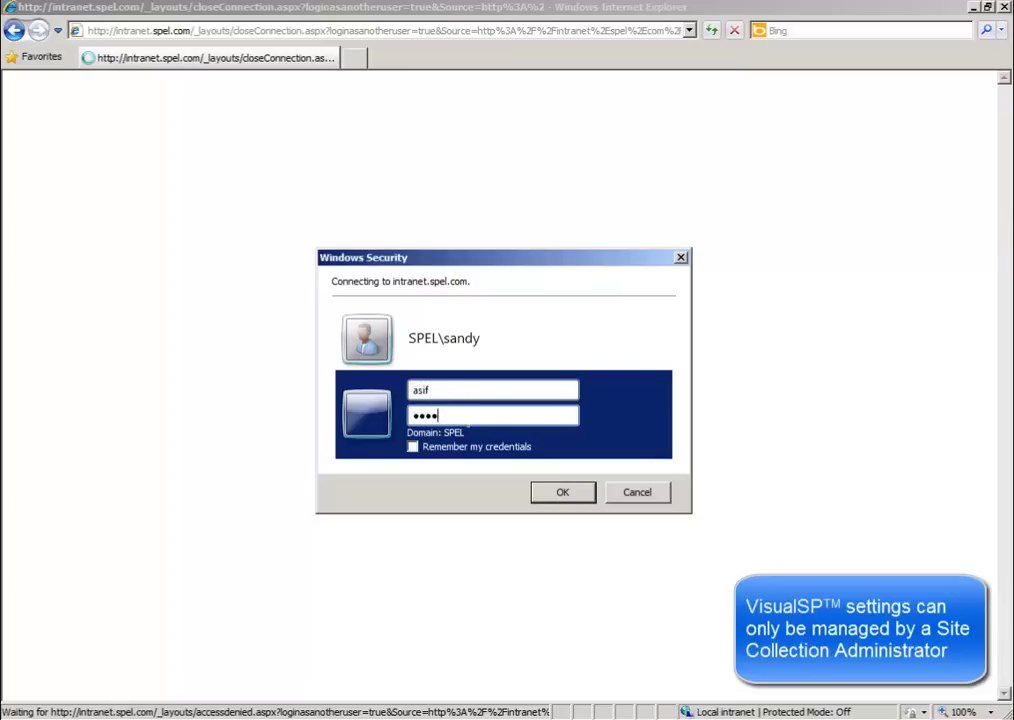
key("Return")
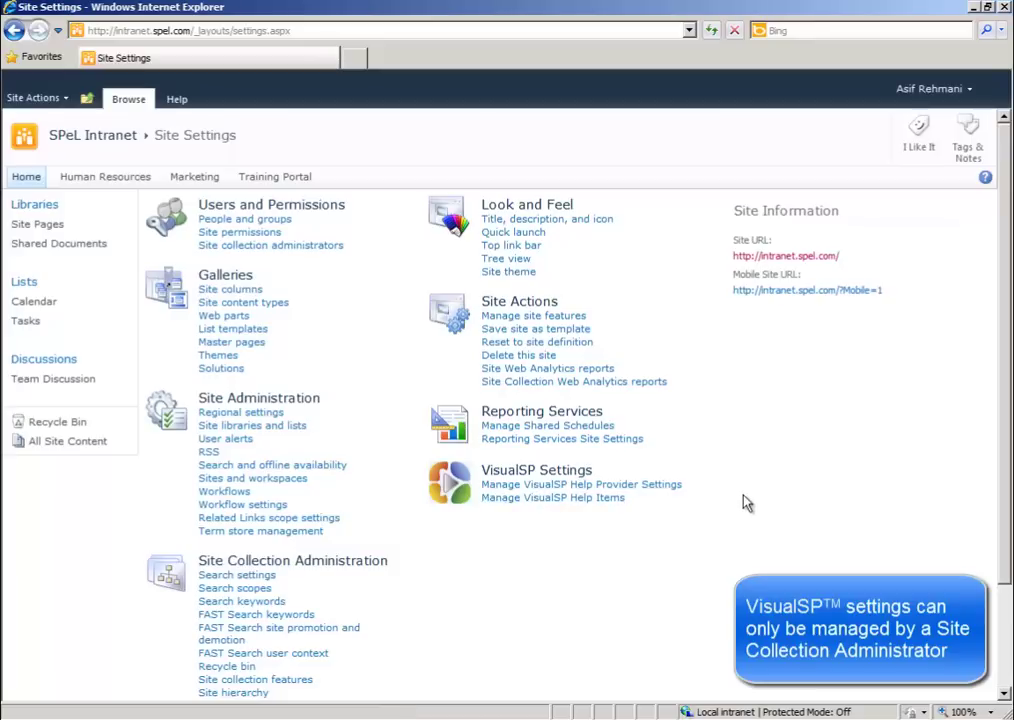
Review and accept the VisualSP Help Provider Settings, and browse the VisualSP help items through to their second page
left_click(660, 486)
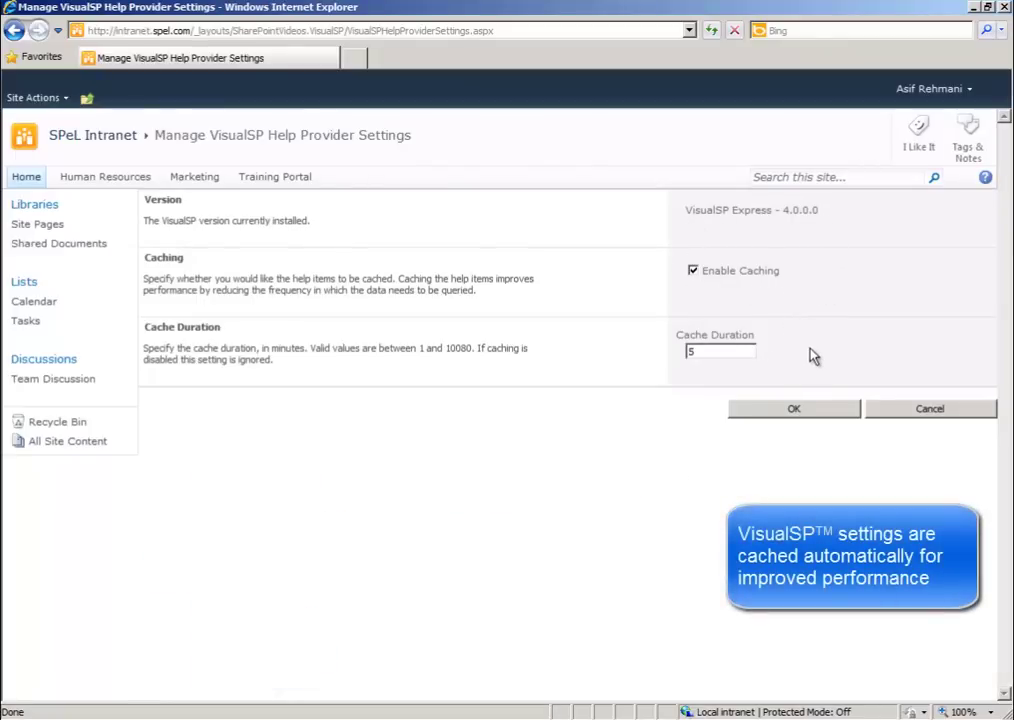
left_click(829, 414)
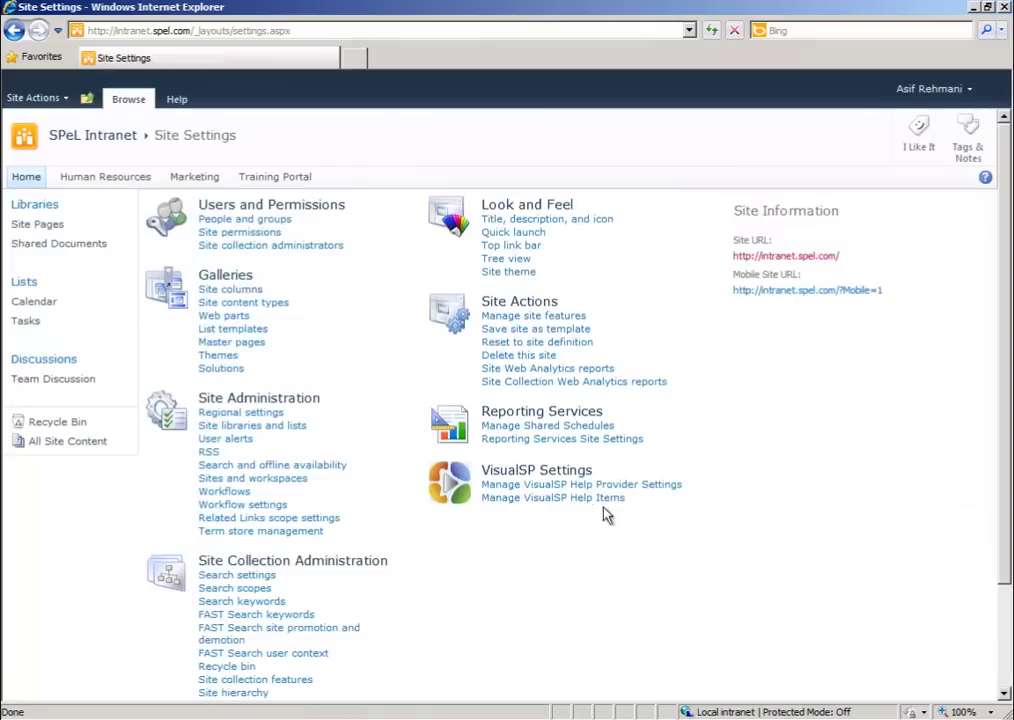
left_click(565, 500)
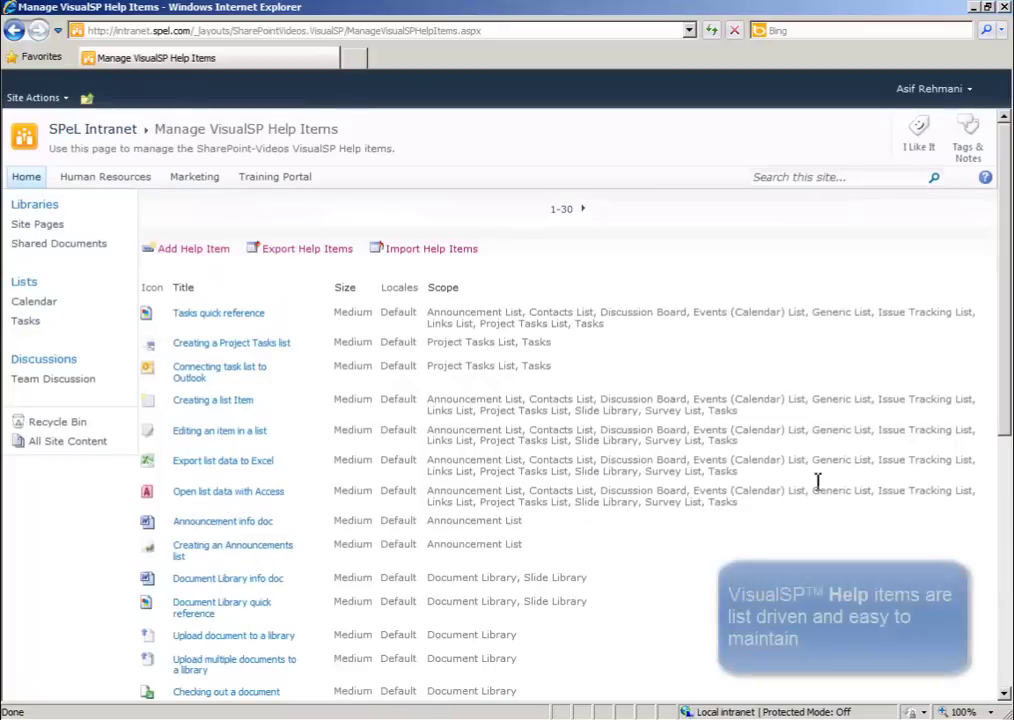
left_click_drag(1008, 343, 1008, 635)
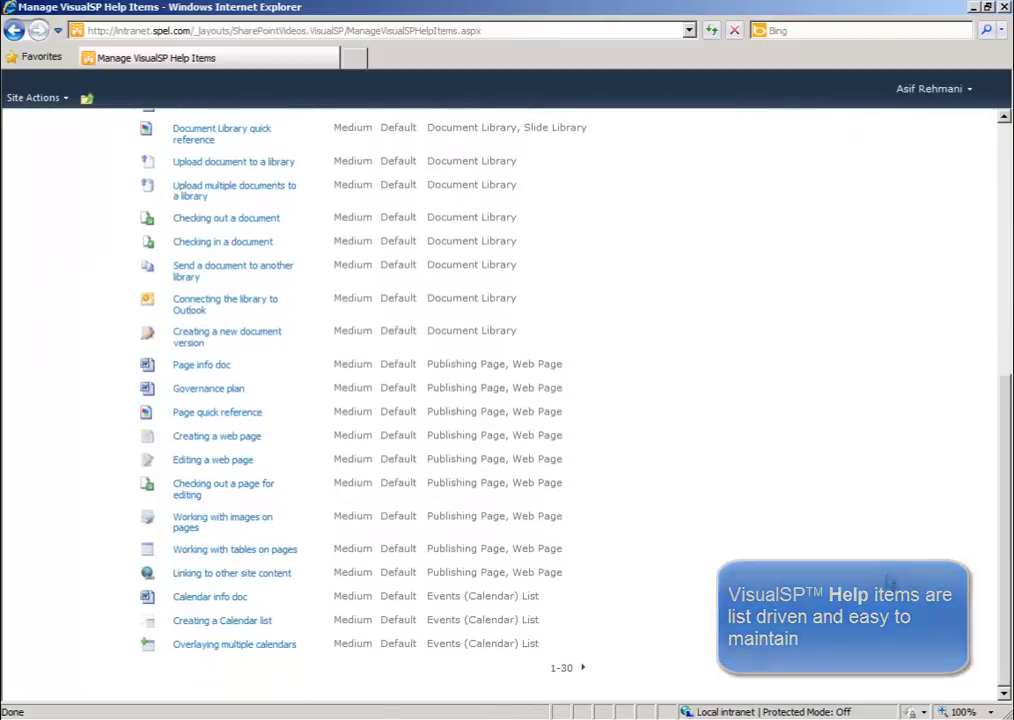
left_click(584, 668)
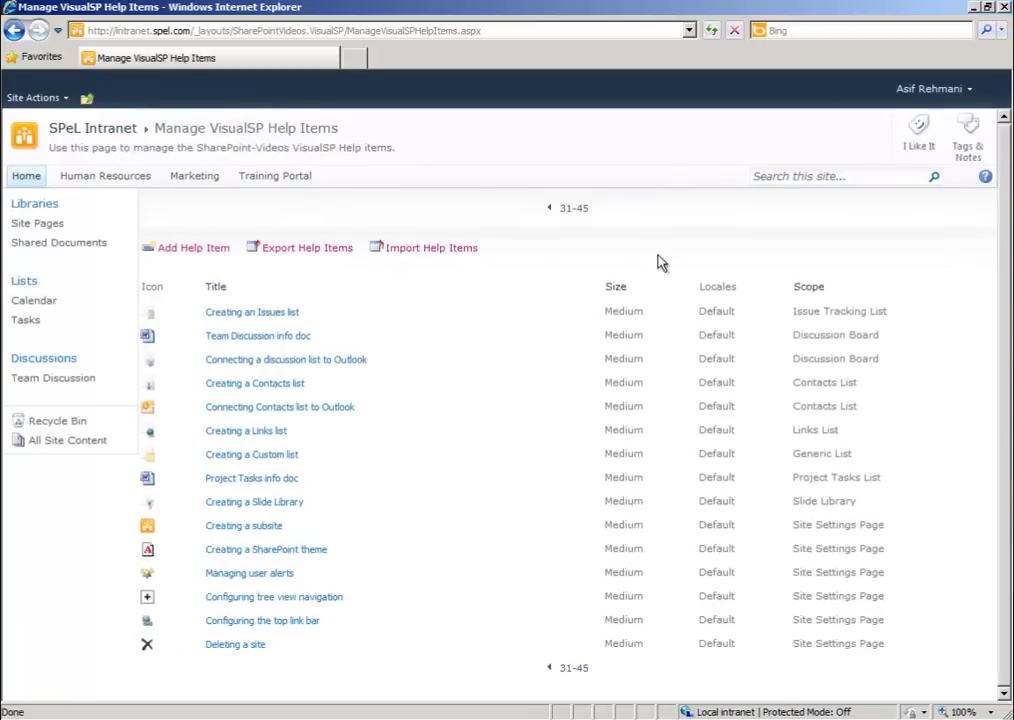
Open the "Creating an Issues list" help item and examine its locale, existing group and viewer/media type options
left_click(270, 313)
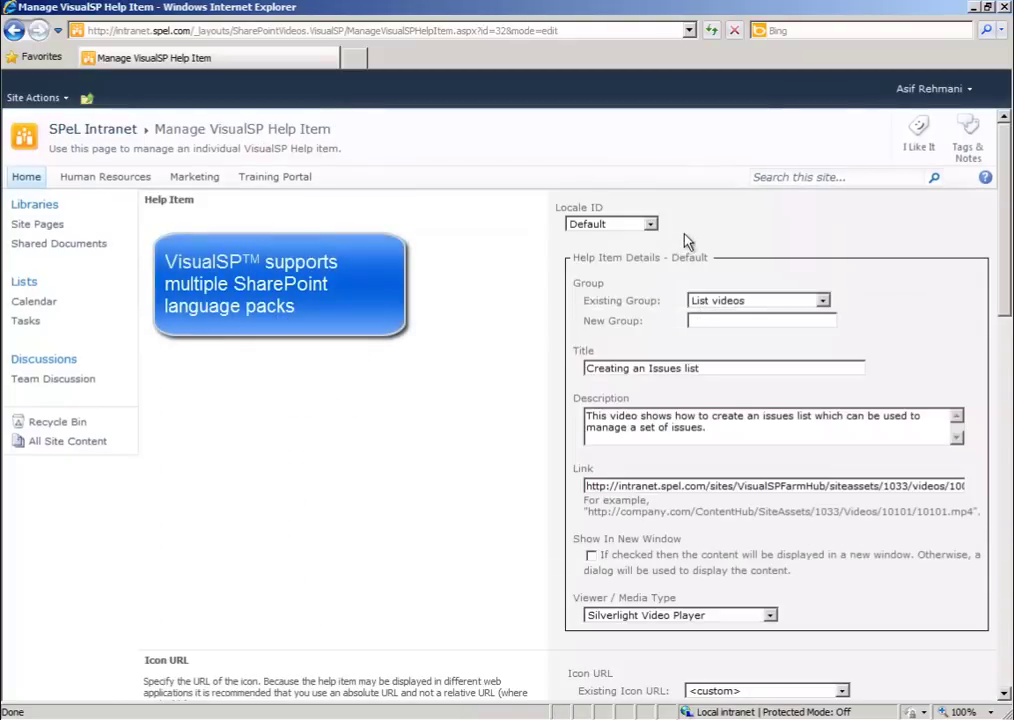
left_click(650, 224)
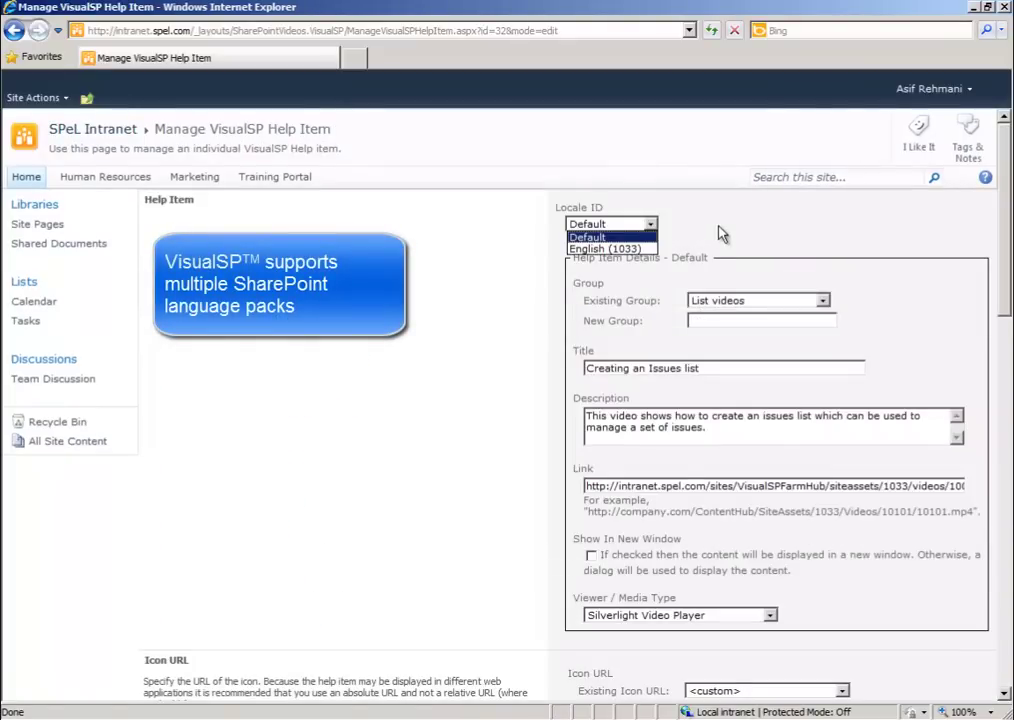
left_click(727, 234)
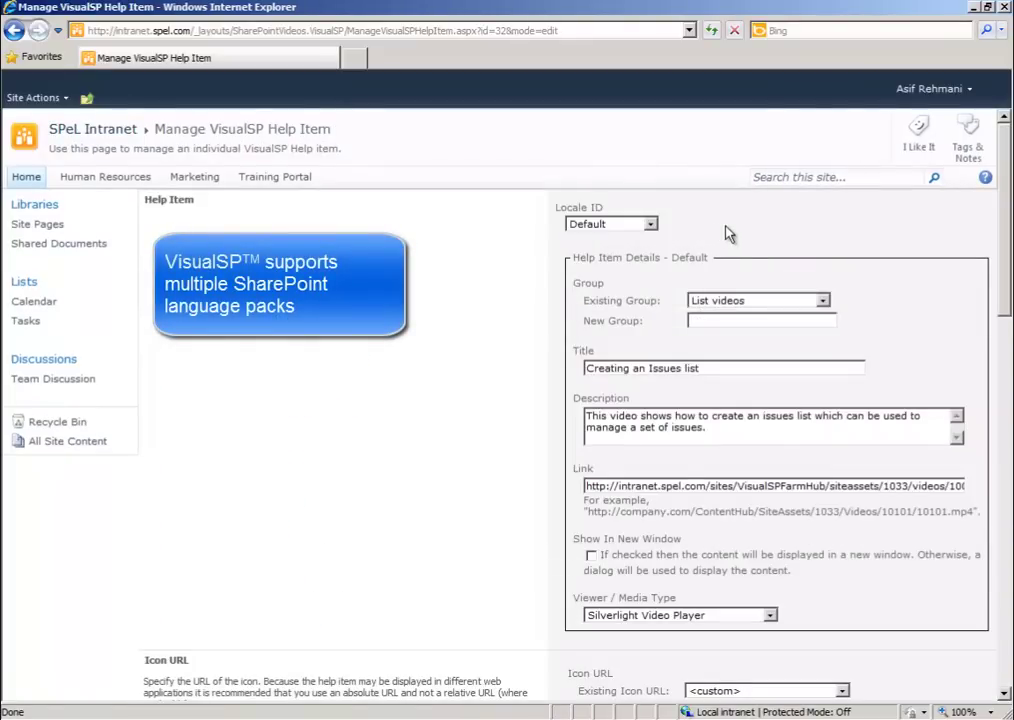
left_click(822, 300)
left_click(889, 316)
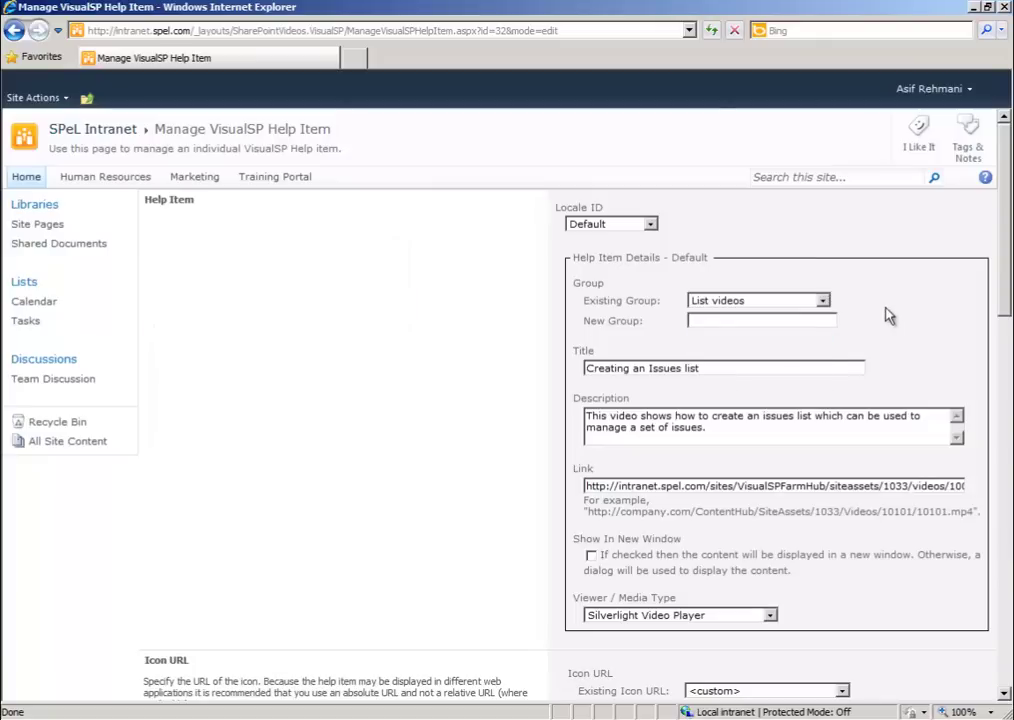
left_click_drag(1007, 308, 1007, 368)
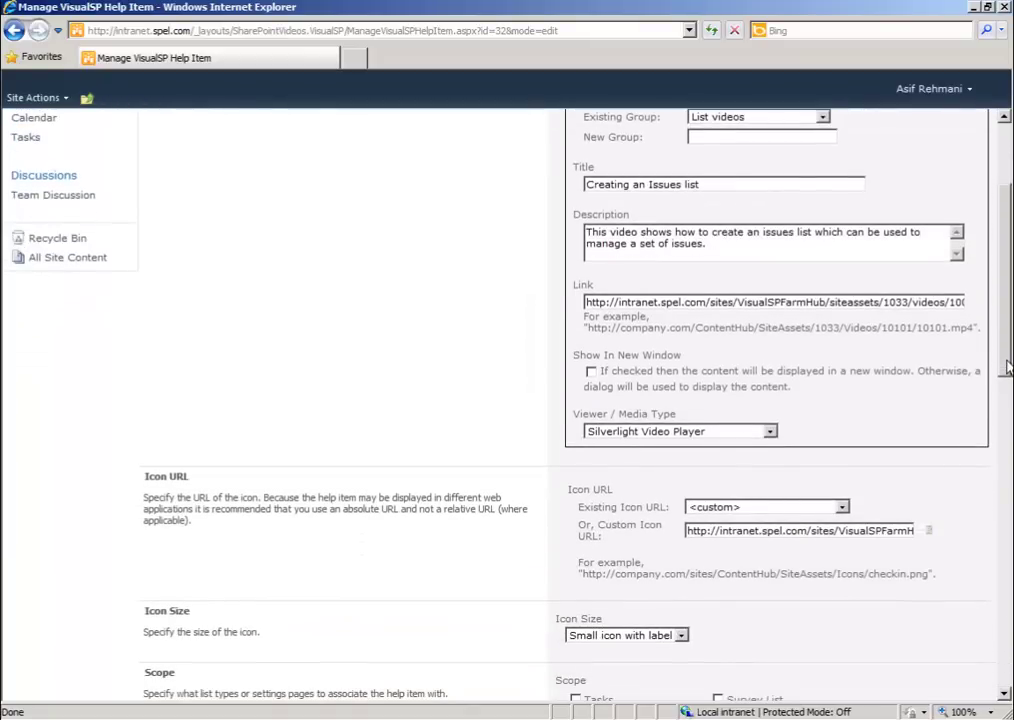
left_click(771, 431)
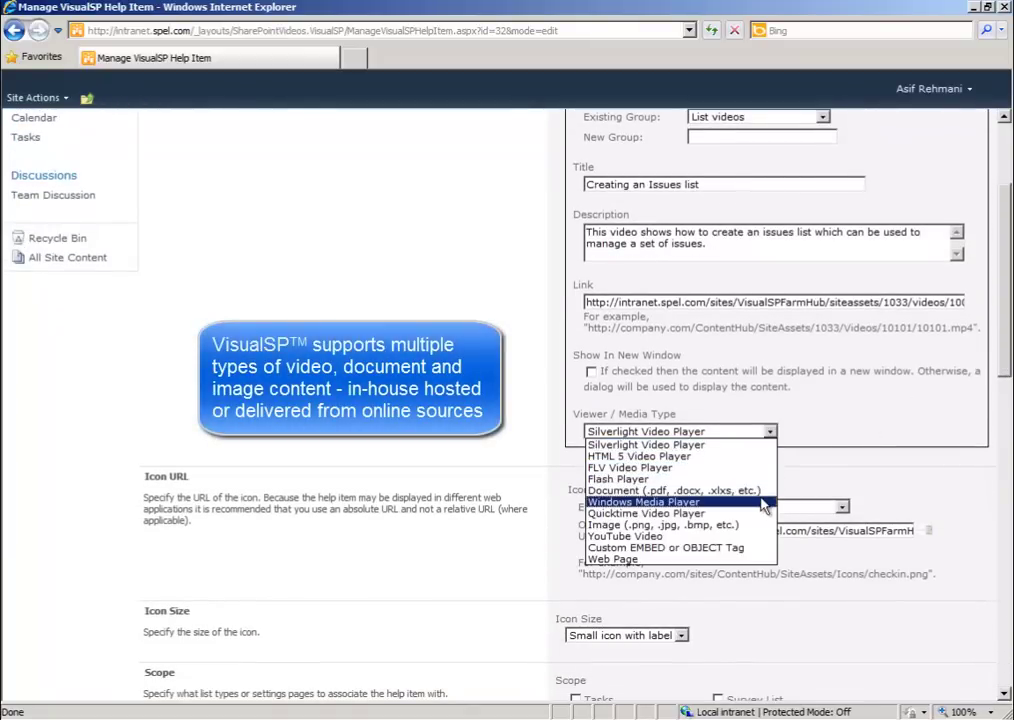
left_click(921, 511)
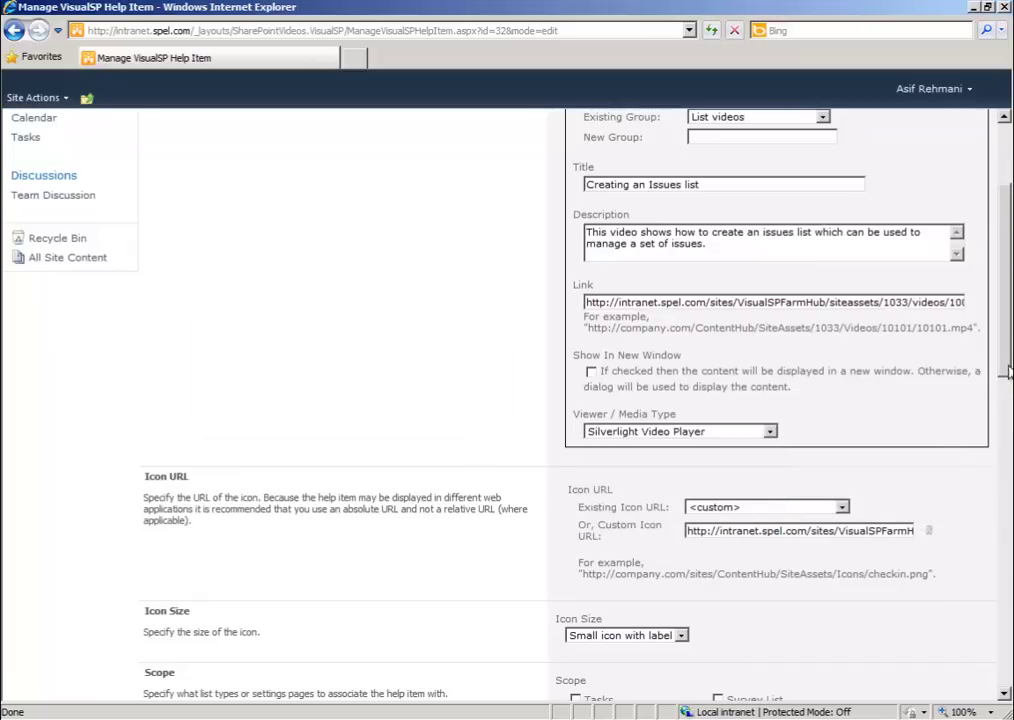
Try black-logo_16x16.png and calendar-overlay_16x16.png as the existing icon of the "Creating an Issues list" help item
left_click_drag(1008, 372, 1005, 428)
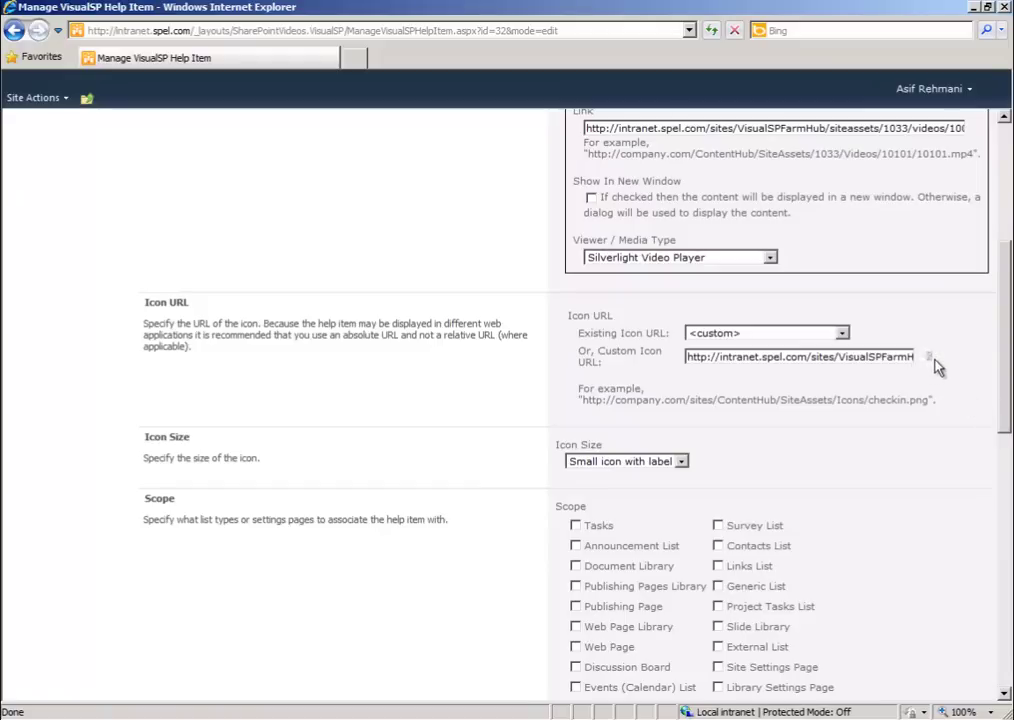
left_click(780, 333)
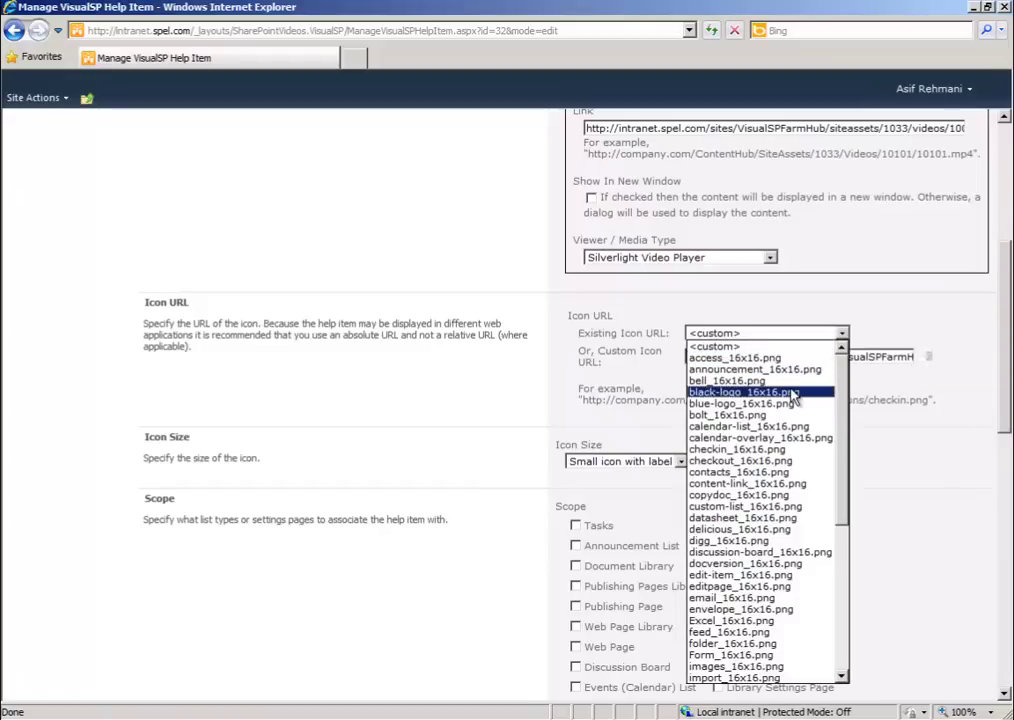
left_click(793, 393)
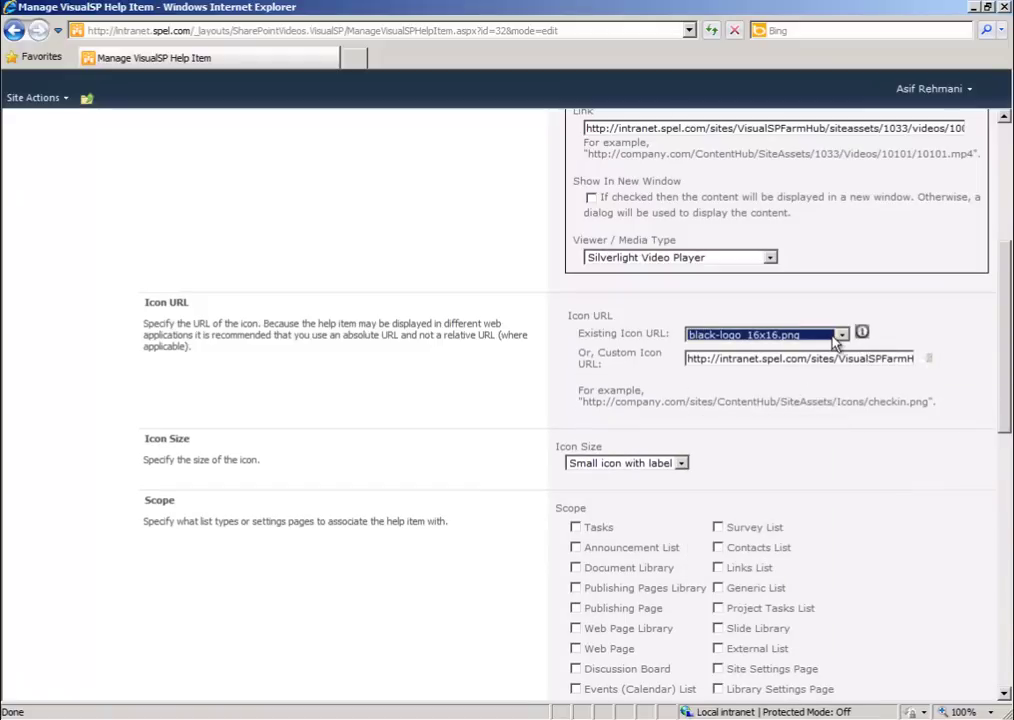
left_click(841, 334)
left_click(790, 395)
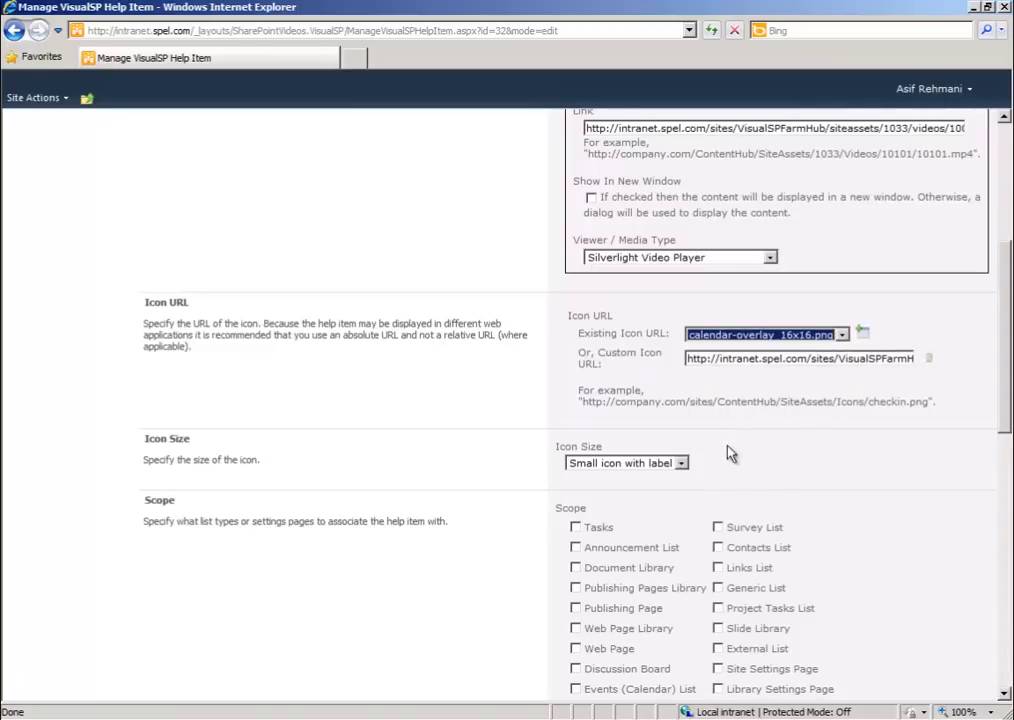
Examine the help item's icon size options, scope and permission settings, and leave the form without saving
left_click(681, 463)
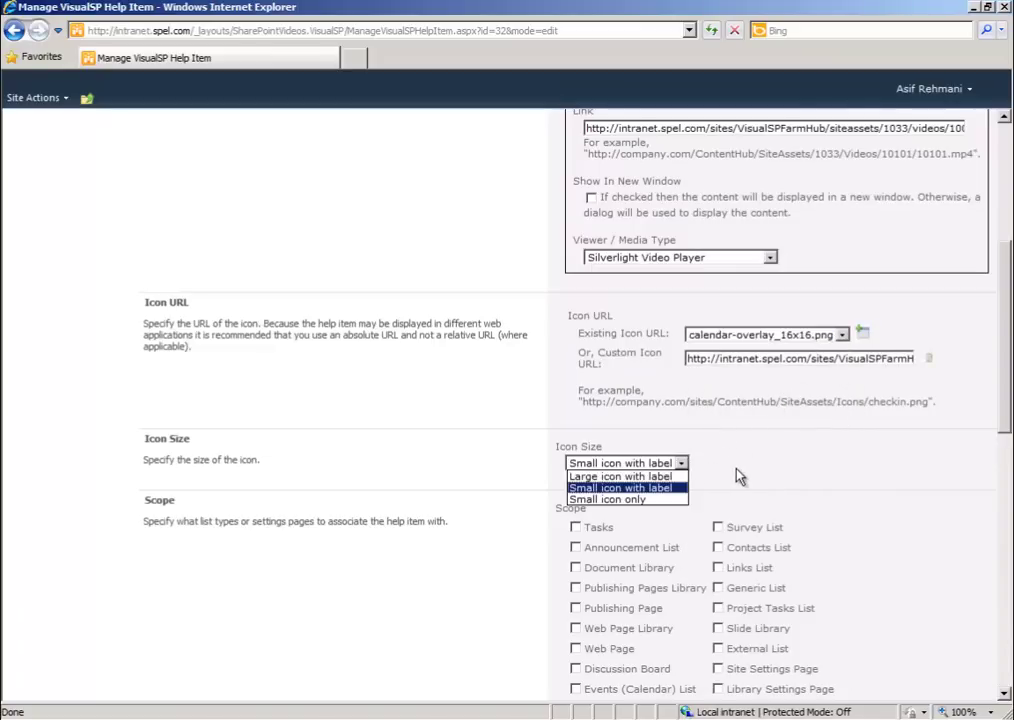
left_click(753, 478)
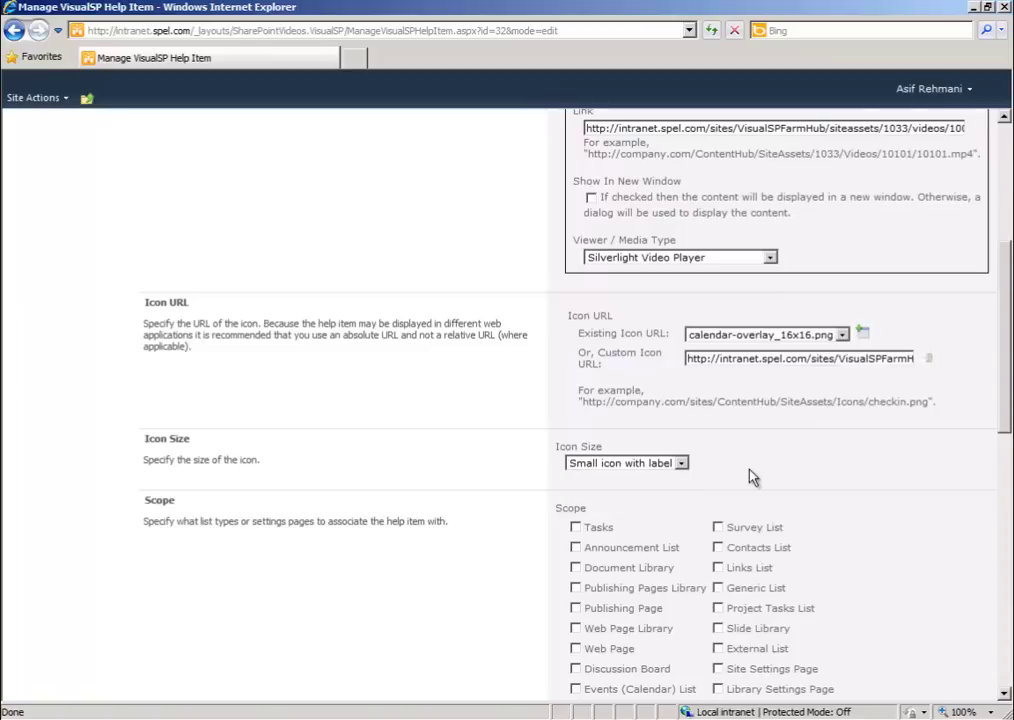
scroll(1005, 413, "down", 3)
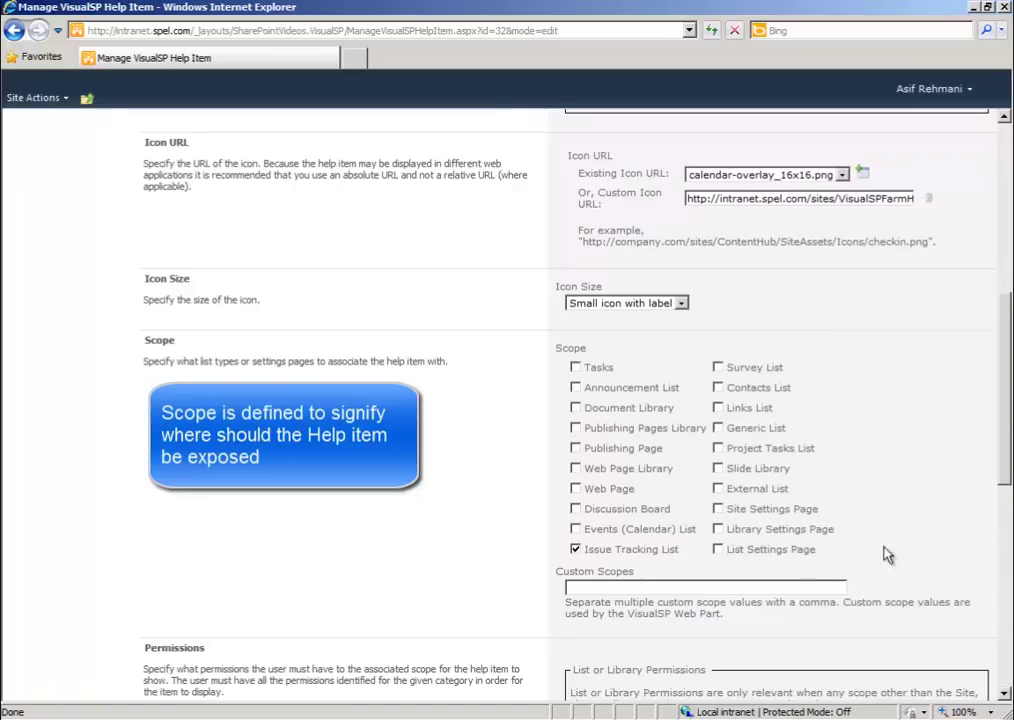
left_click_drag(1005, 473, 1009, 660)
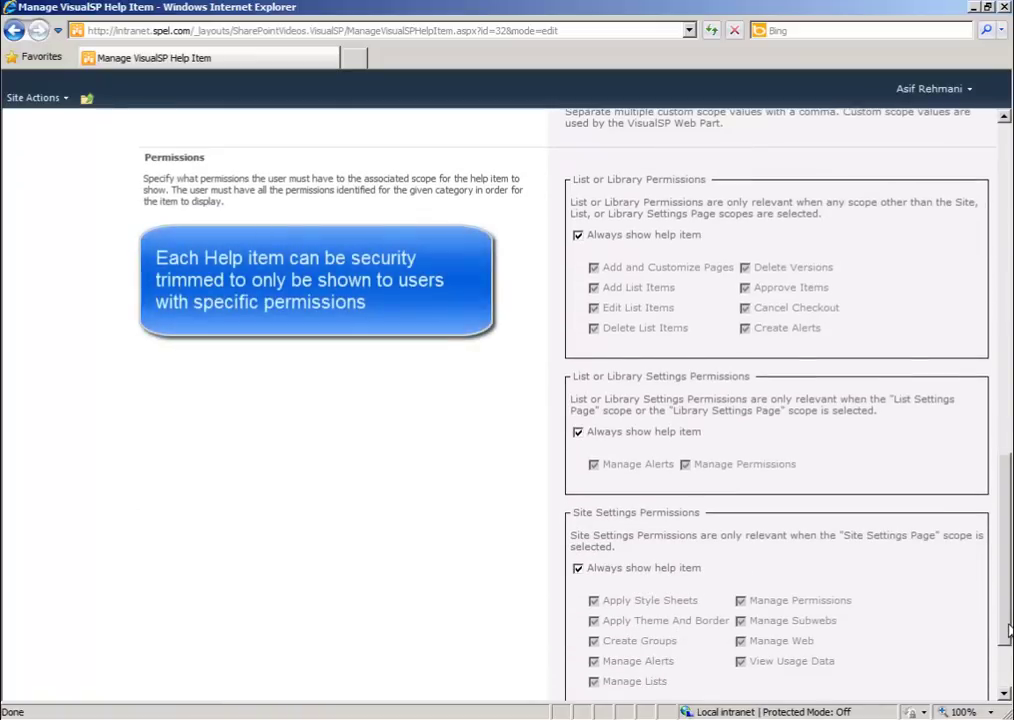
scroll(1008, 630, "down", 3)
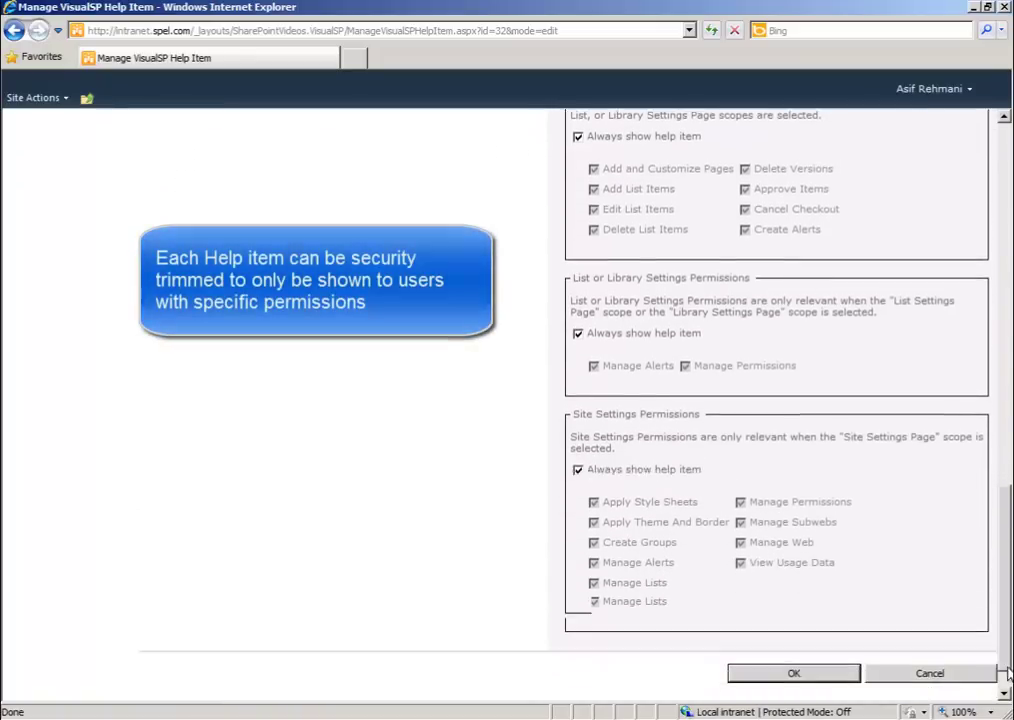
left_click(955, 636)
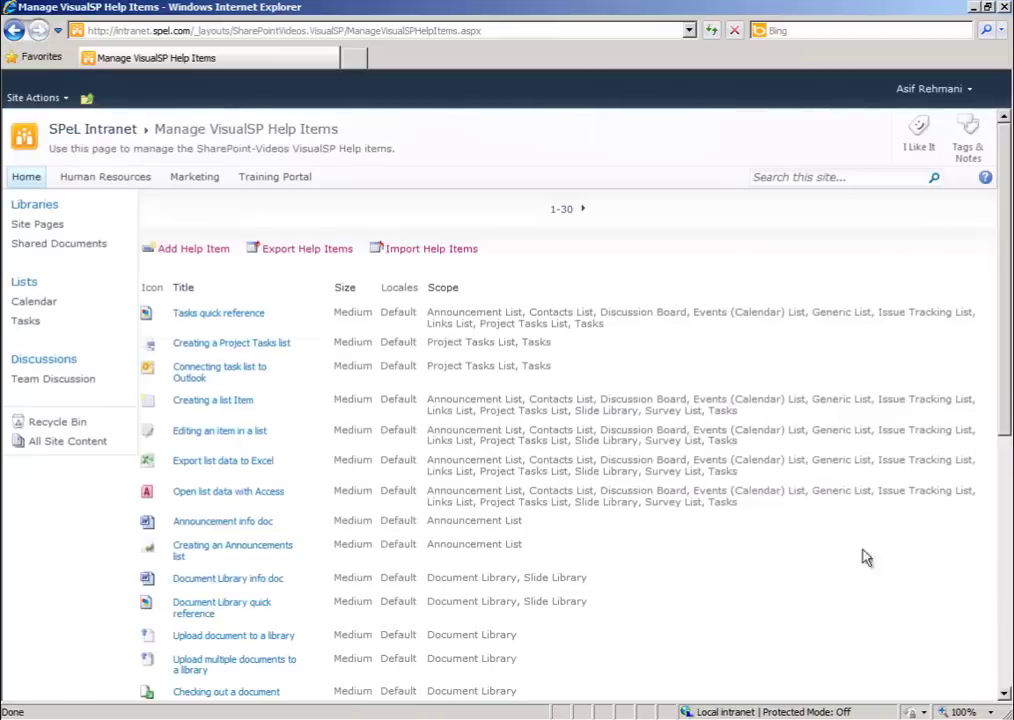
Open the form for adding a help item, look through its fields down to the permissions, and cancel it
left_click(200, 250)
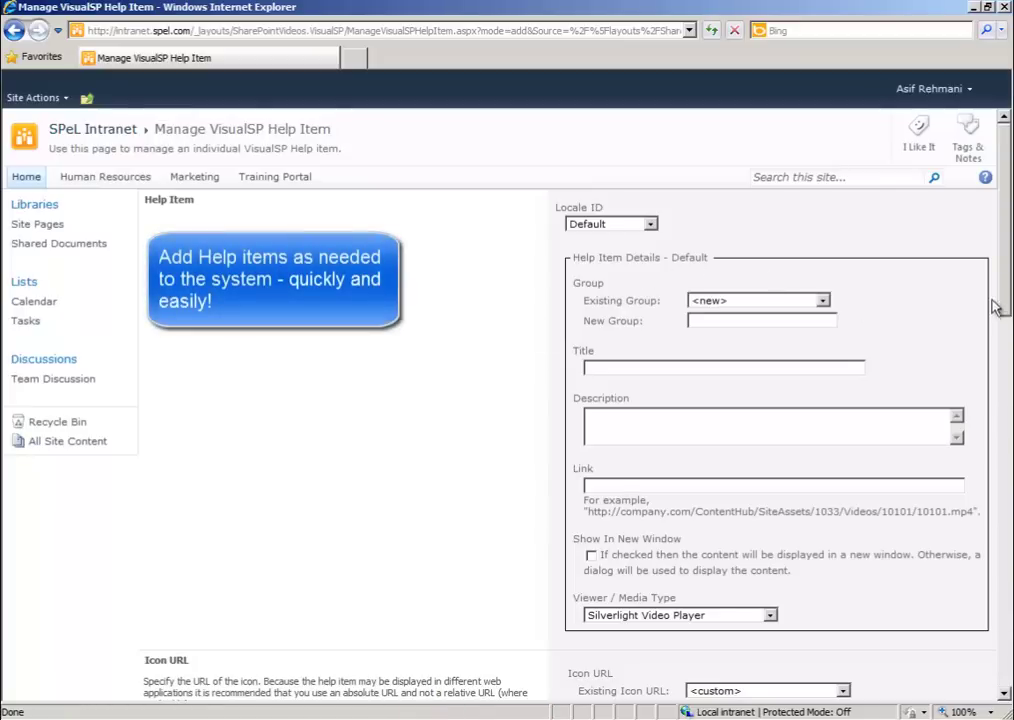
left_click_drag(1007, 335, 1008, 690)
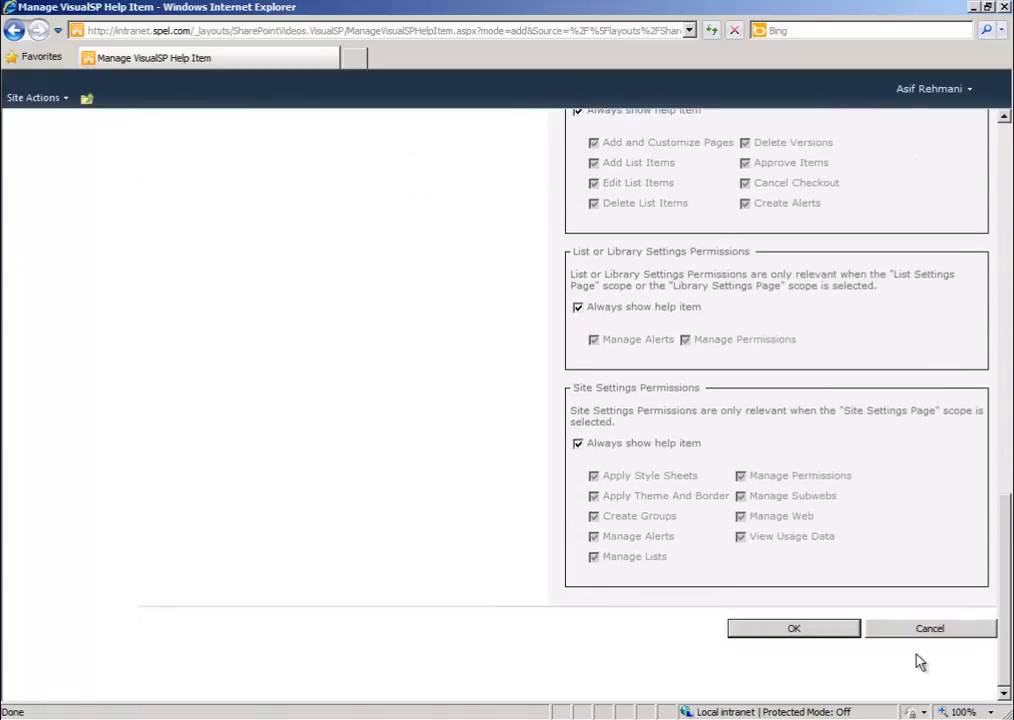
left_click(928, 629)
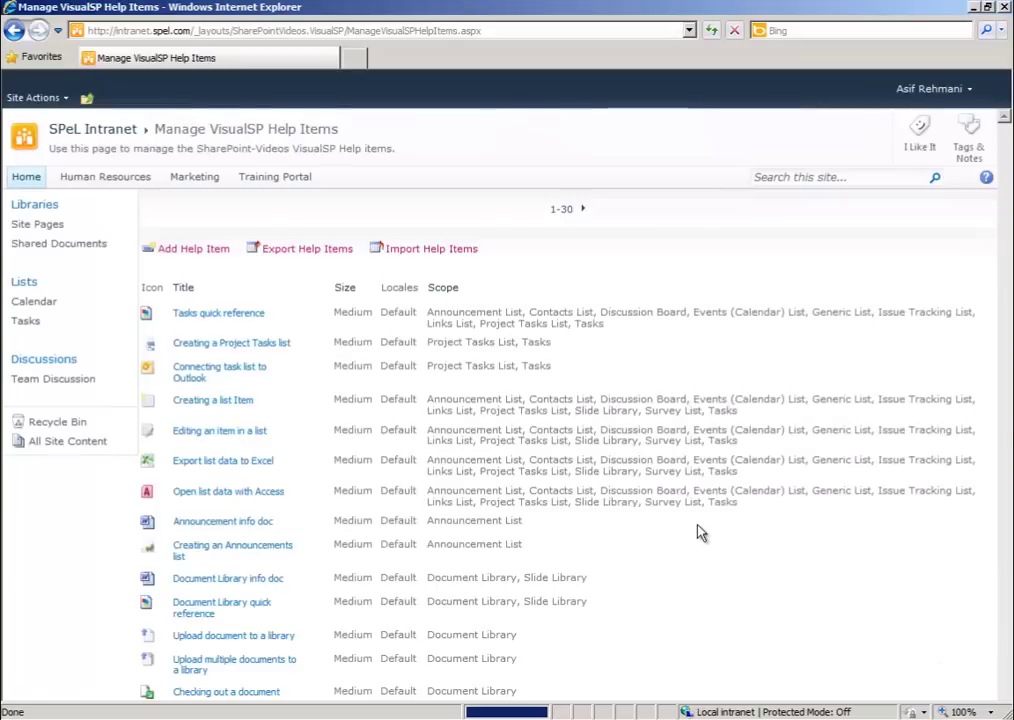
On the SharePoint Adoption Initiatives page, inspect the VisualSP scope key of the SharePoint Adoption Resources web part and close its editor
left_click(118, 139)
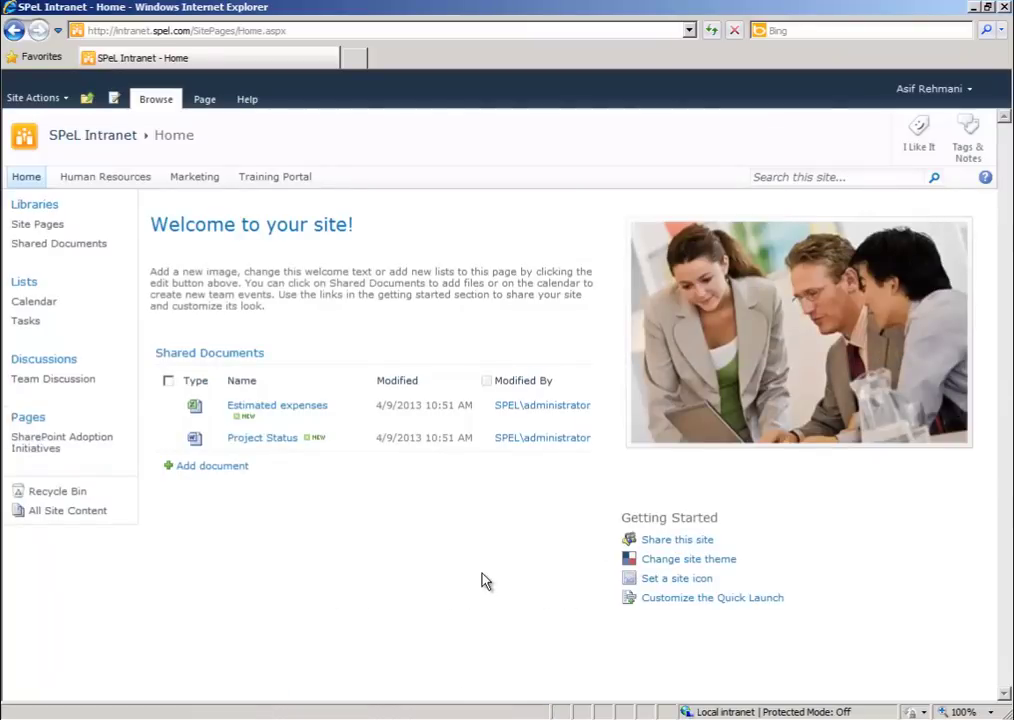
left_click(33, 450)
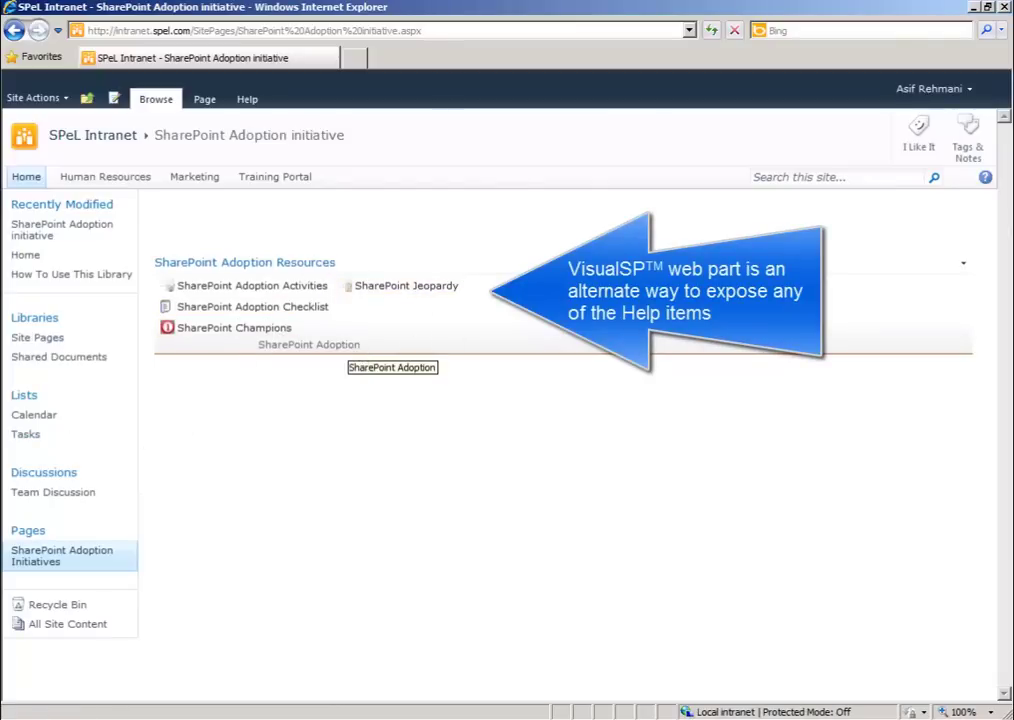
left_click(963, 263)
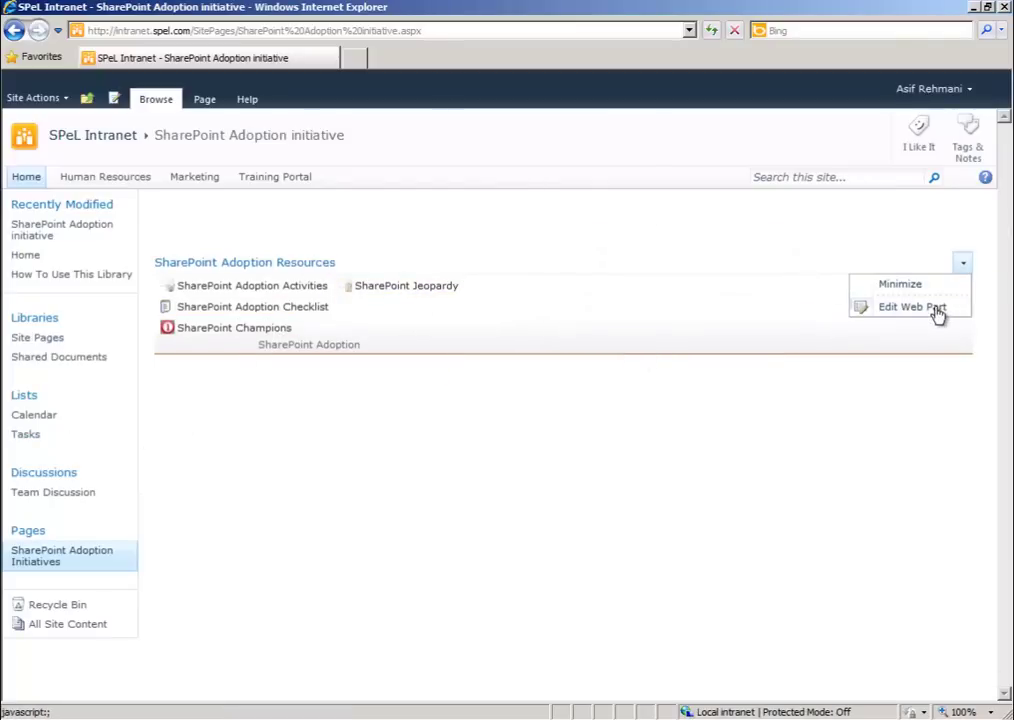
left_click(938, 313)
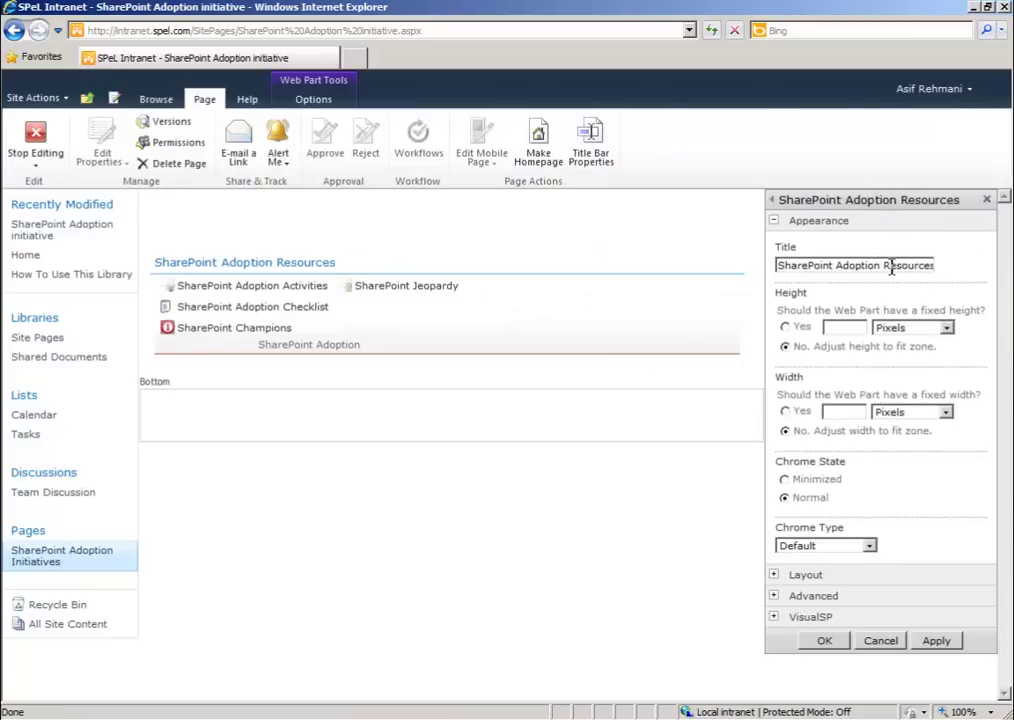
left_click(806, 620)
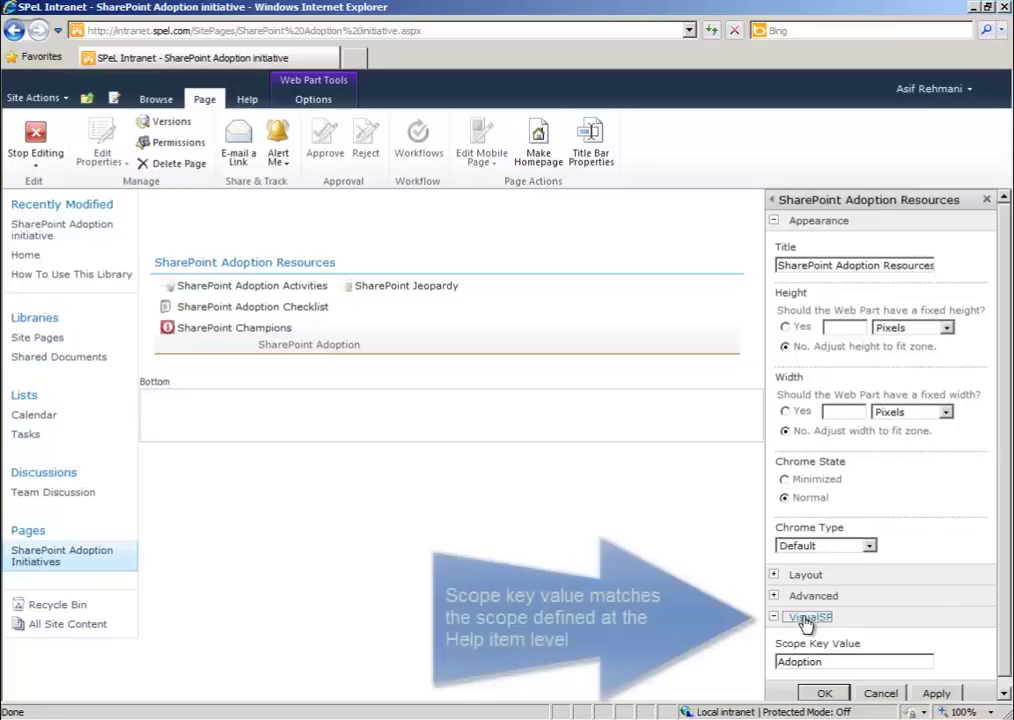
left_click(828, 693)
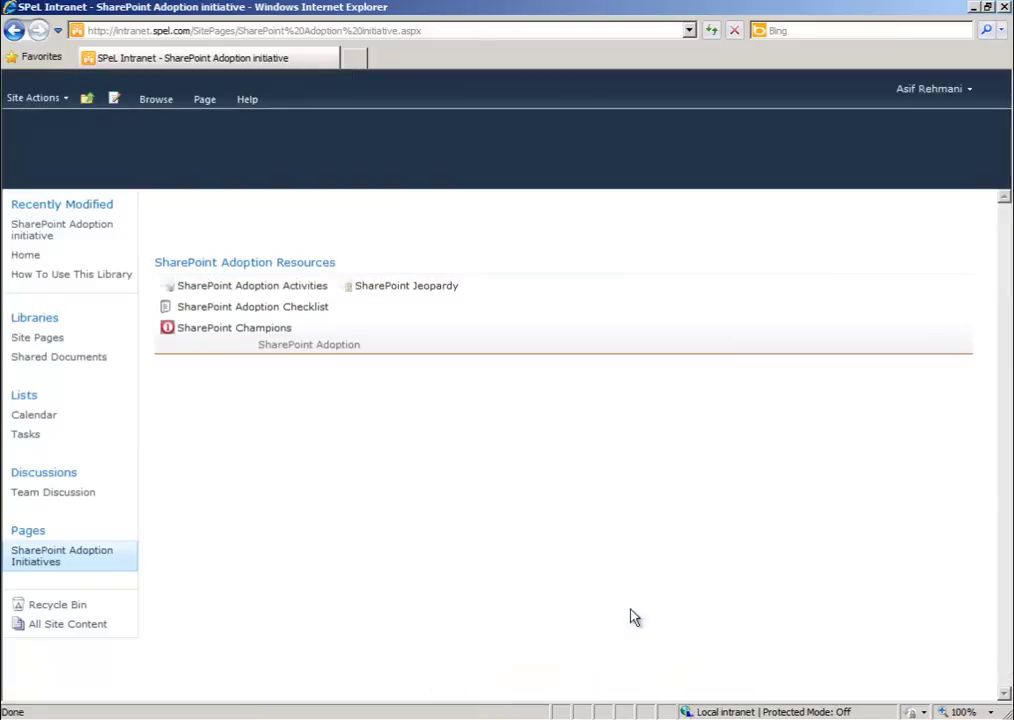
Put the SharePoint Adoption initiative page into editing, look up the VisualSP Web Part under SharePoint-Videos.com, cancel the insertion and finish editing the page
left_click(207, 100)
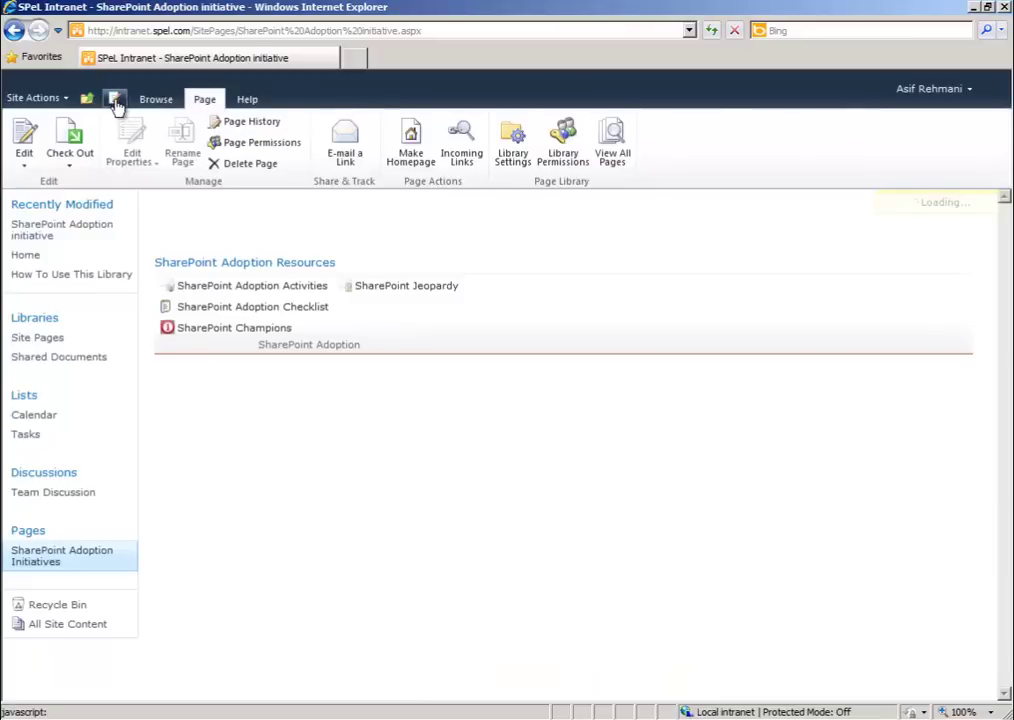
left_click(115, 101)
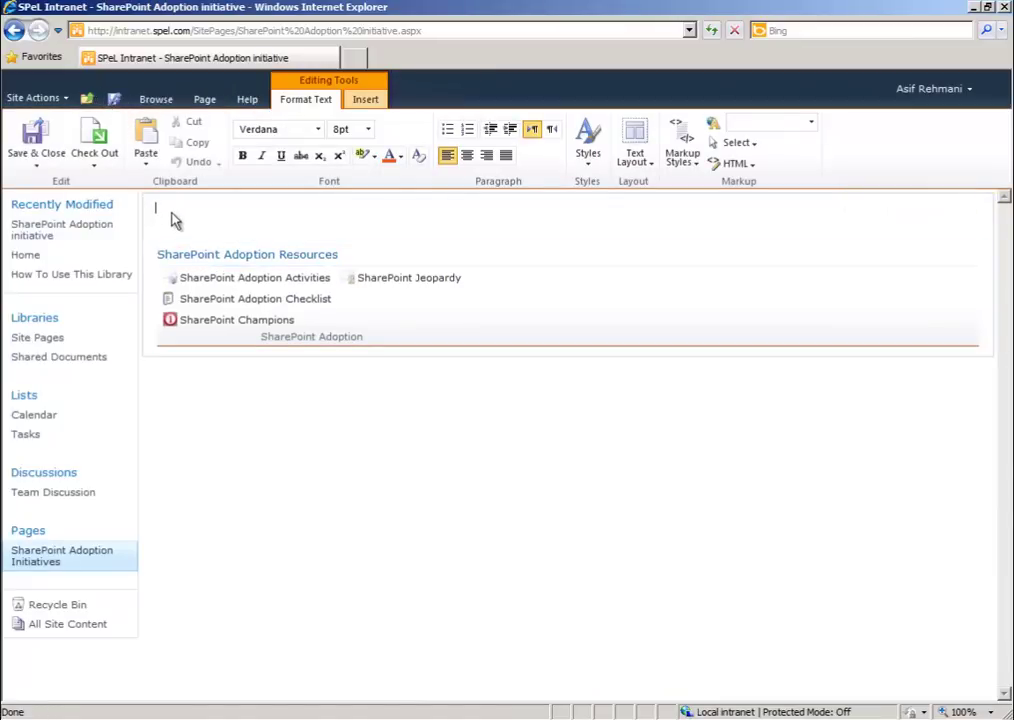
left_click(361, 101)
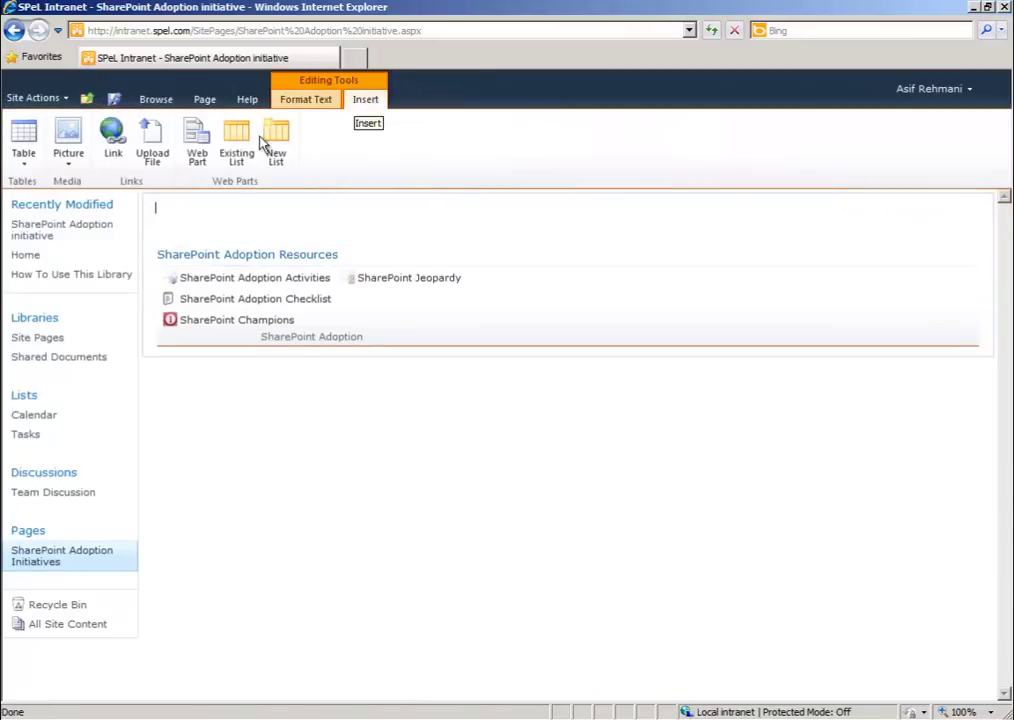
left_click(197, 146)
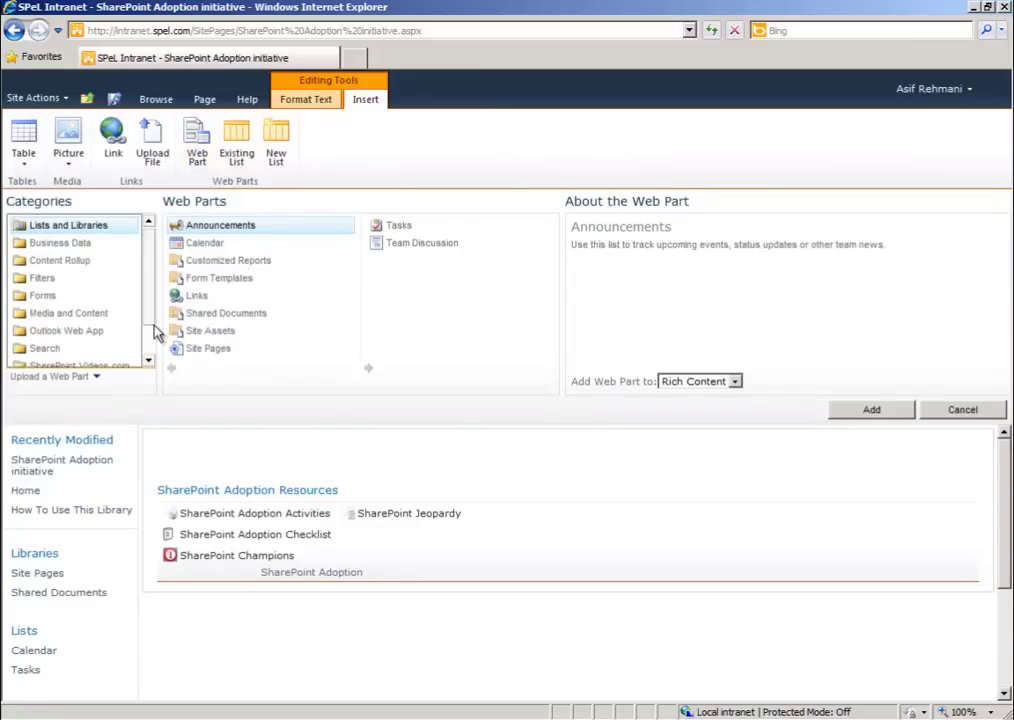
scroll(152, 333, "down", 2)
left_click(80, 324)
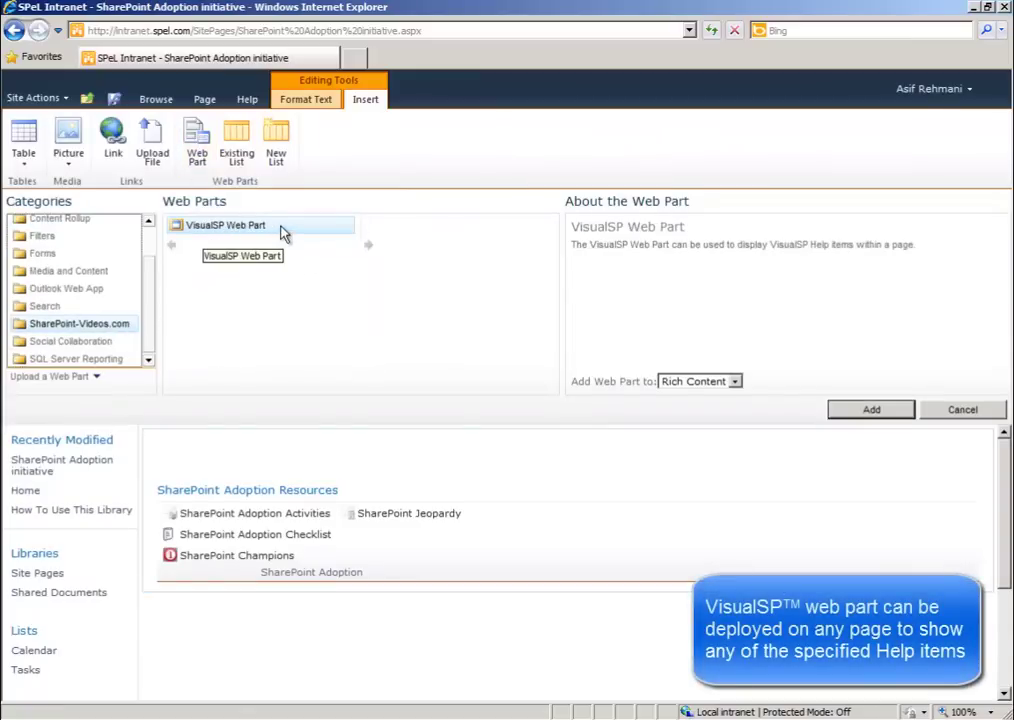
left_click(951, 418)
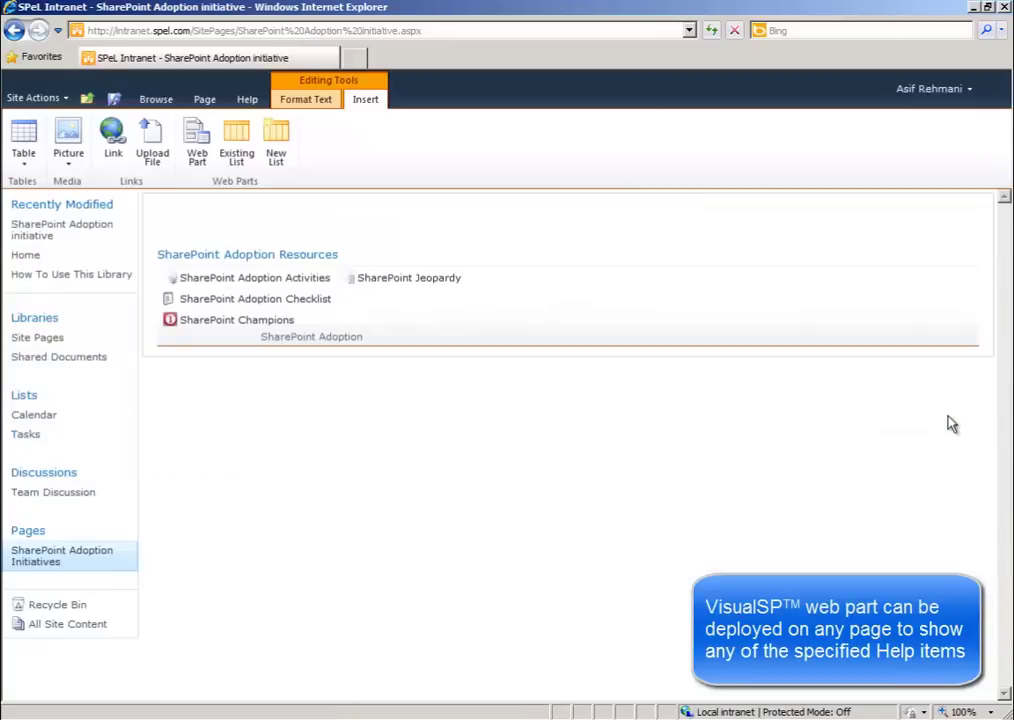
left_click(115, 100)
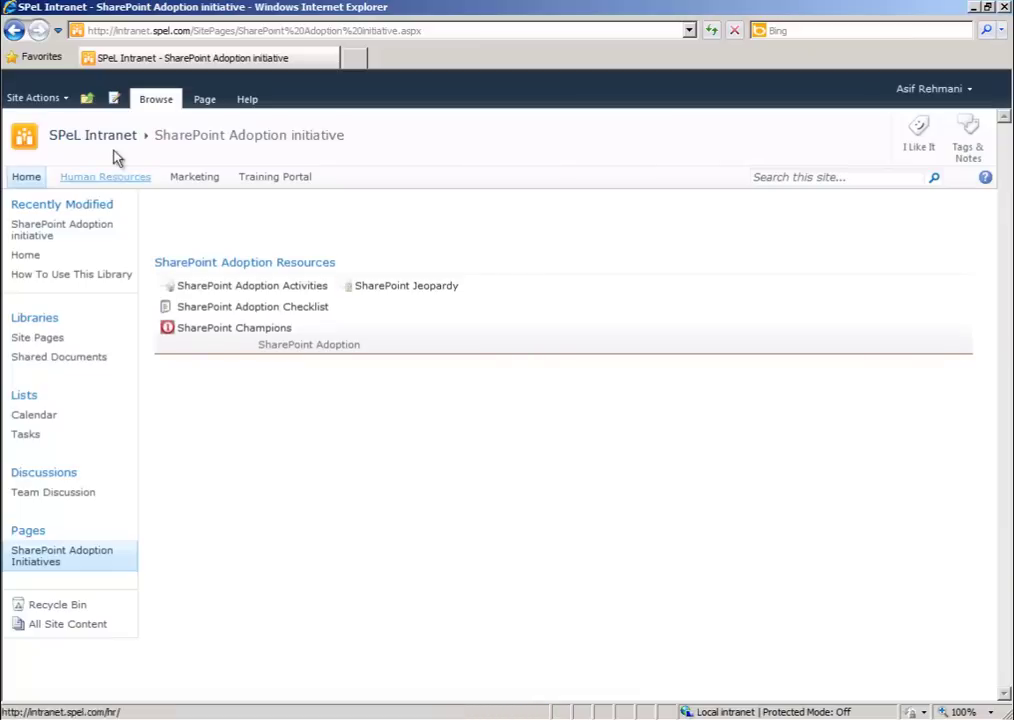
Return to the SPeL Intranet home page and display its in-context page help items
left_click(82, 139)
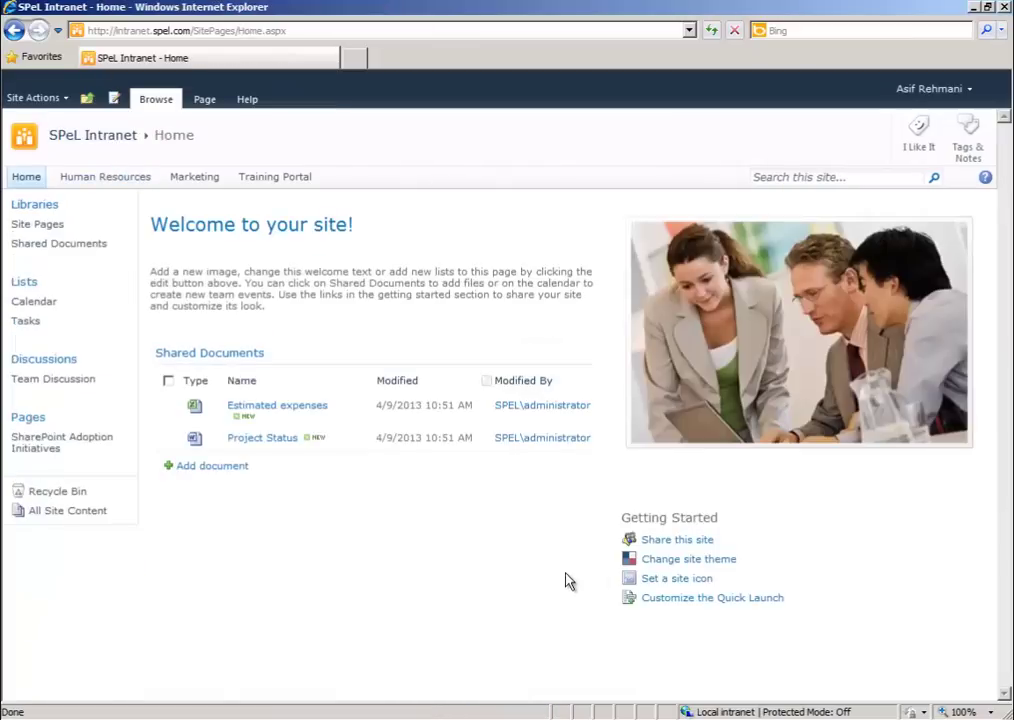
left_click(247, 99)
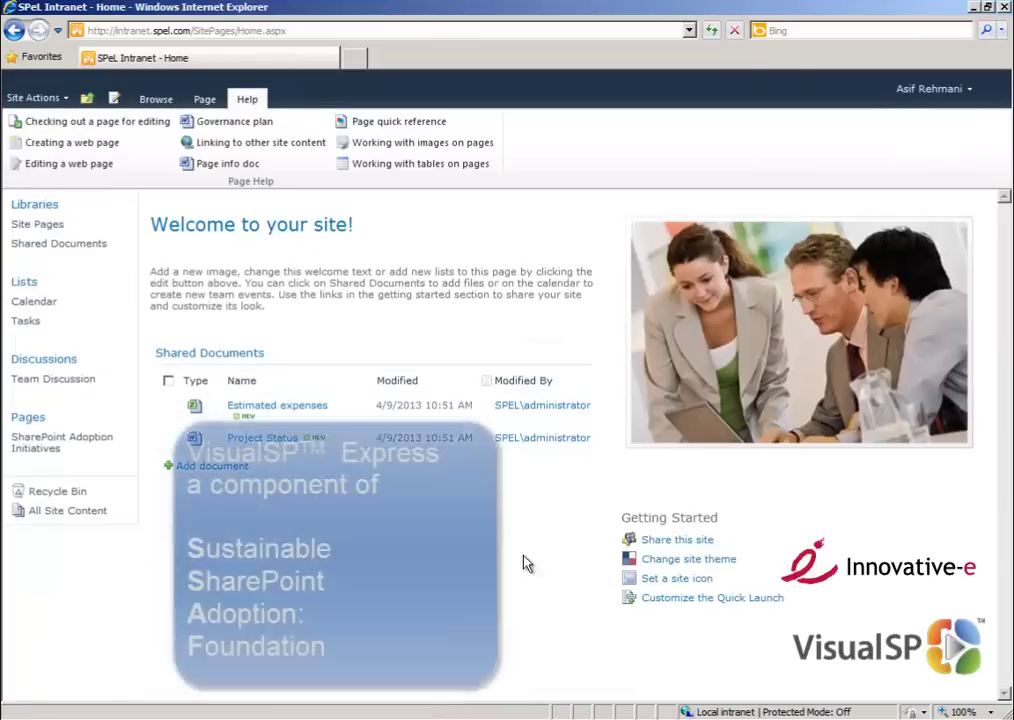